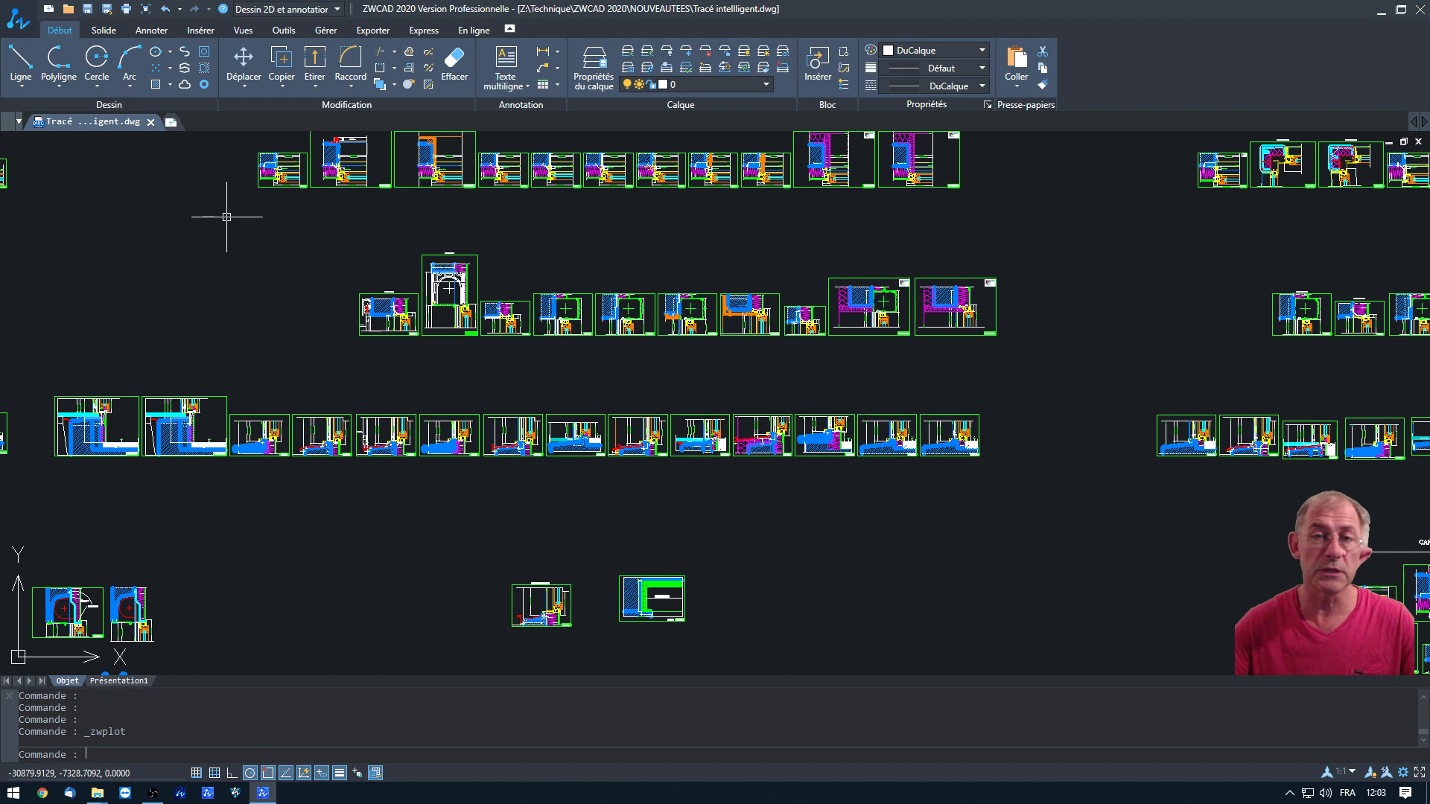
- Start the Tracé intelligent batch plot and set the type of area to plot to Bloc
left_click(375, 31)
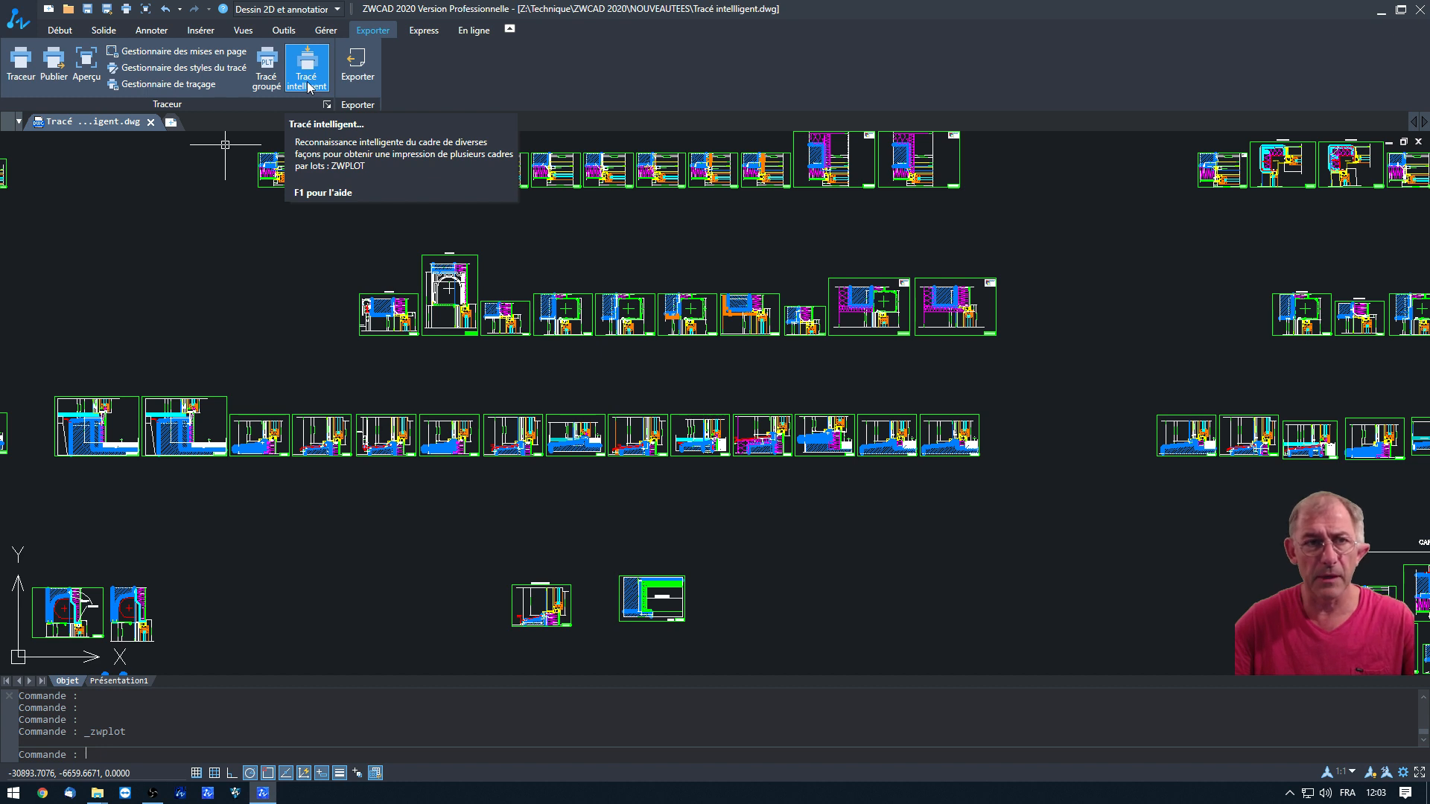
left_click(309, 87)
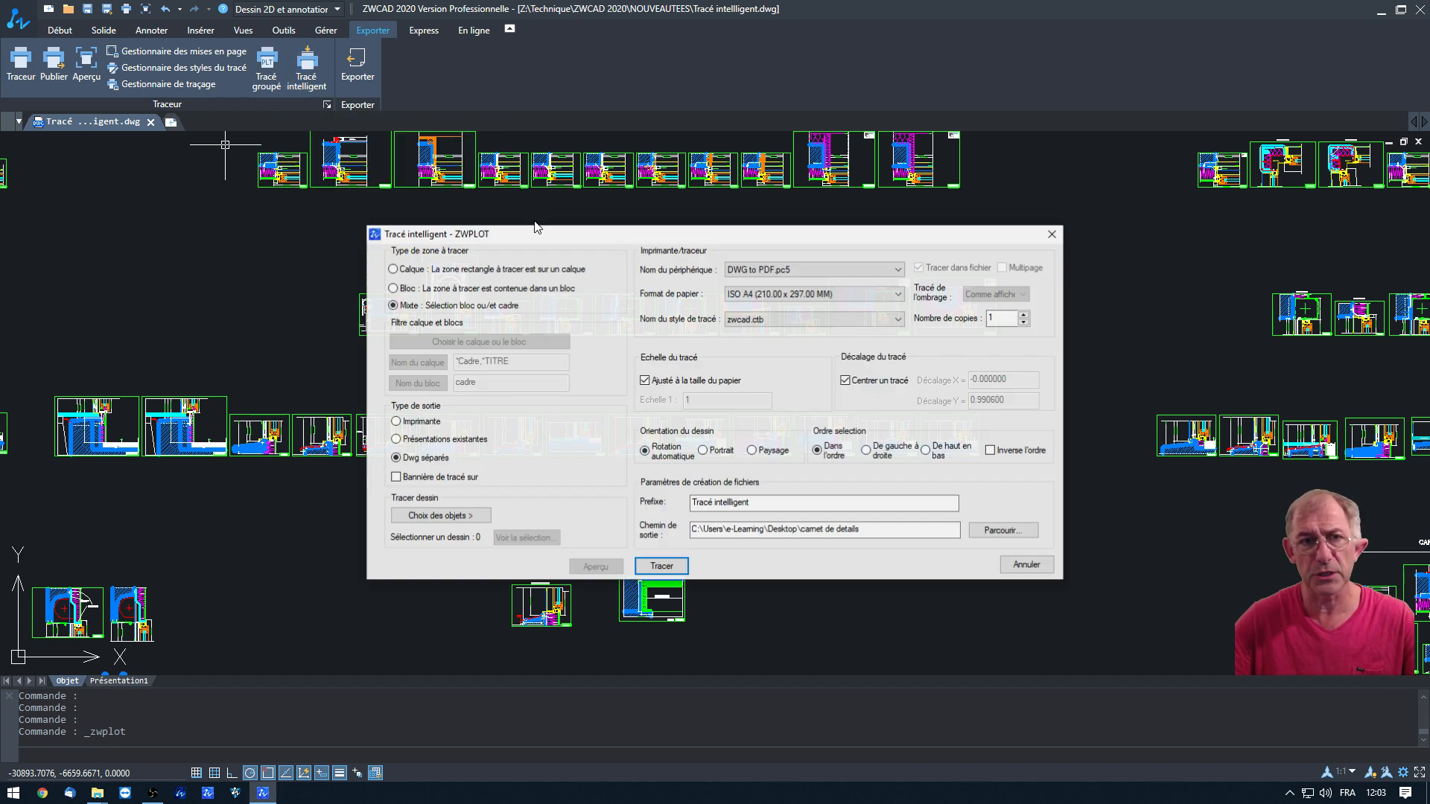
left_click_drag(704, 234, 675, 189)
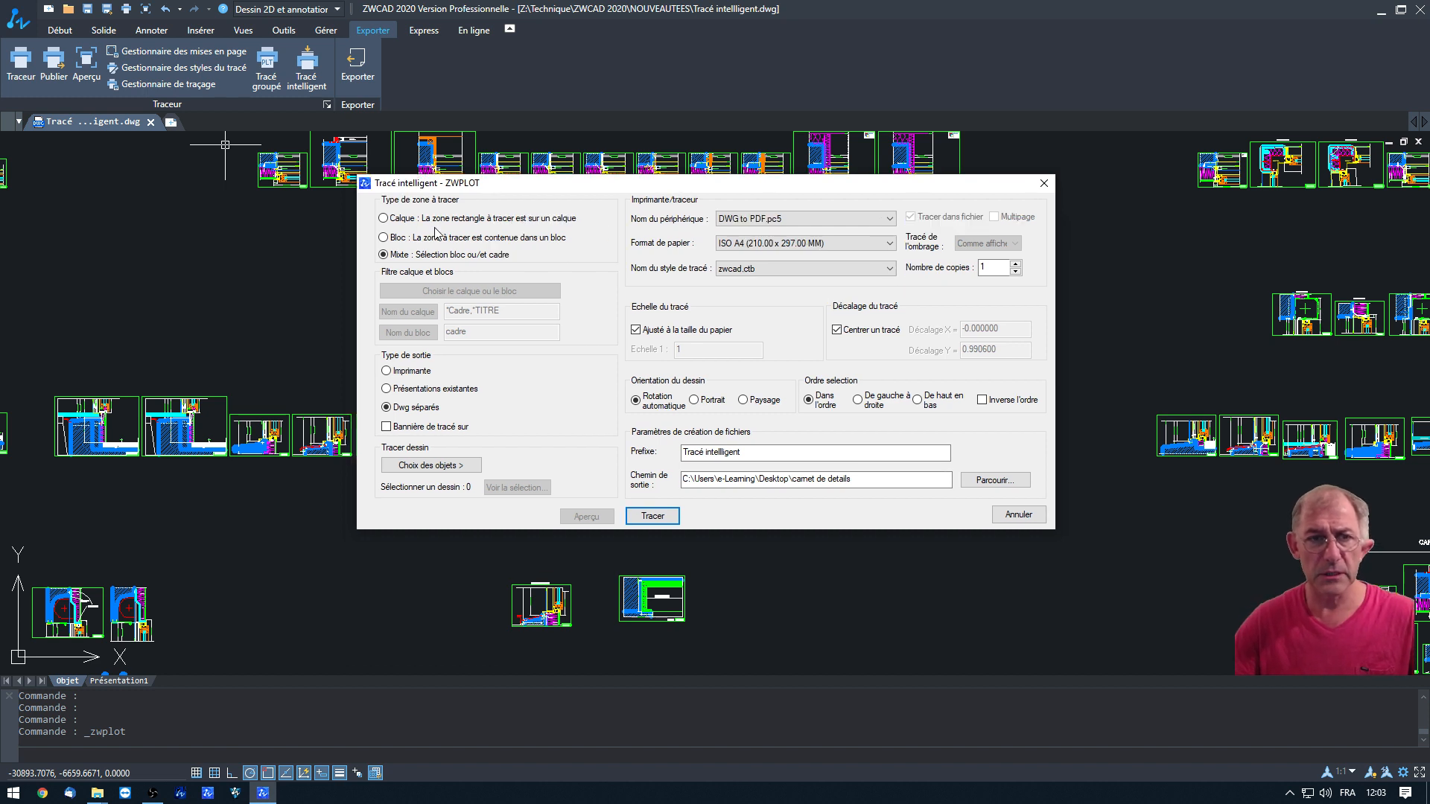
left_click_drag(490, 186, 373, 492)
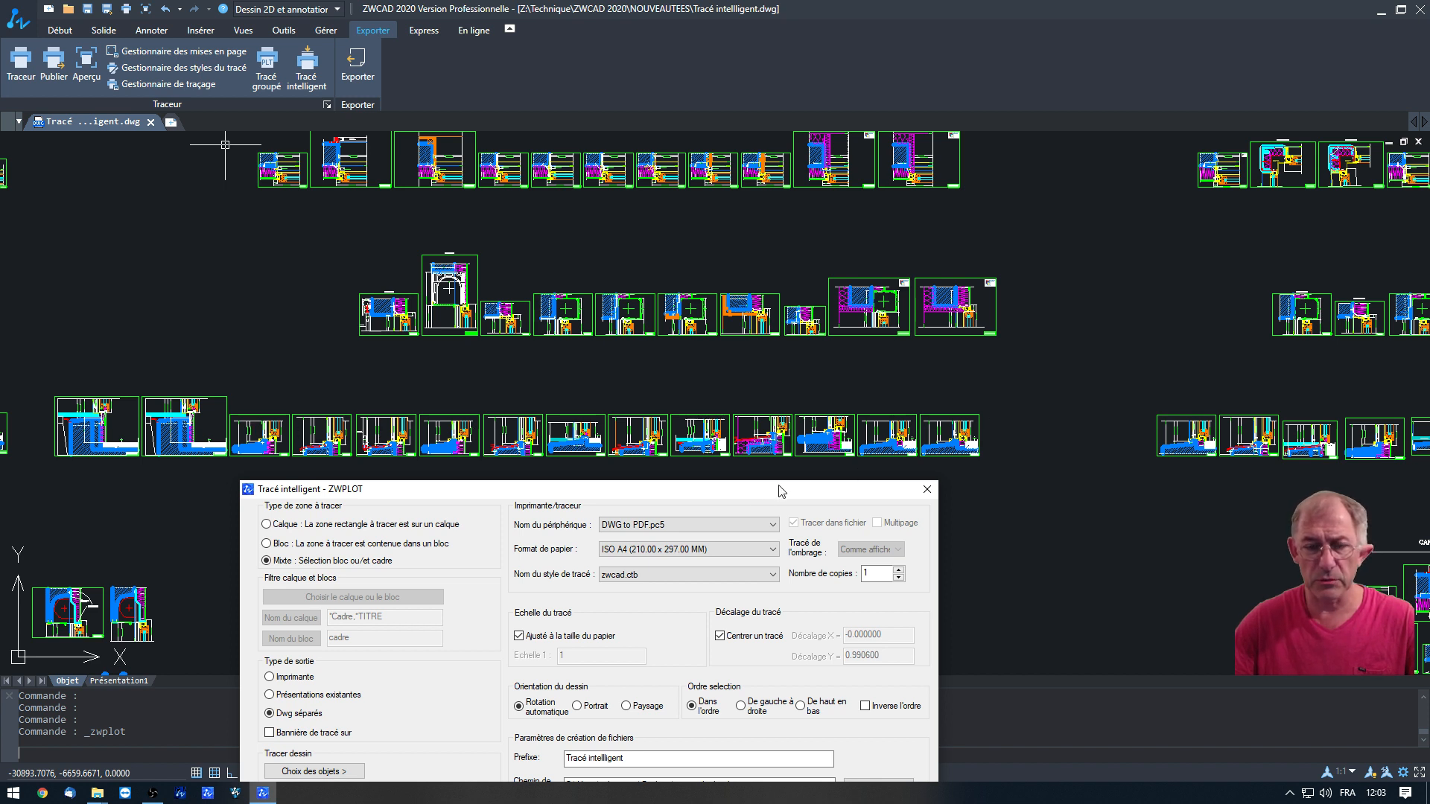
left_click_drag(729, 495, 763, 180)
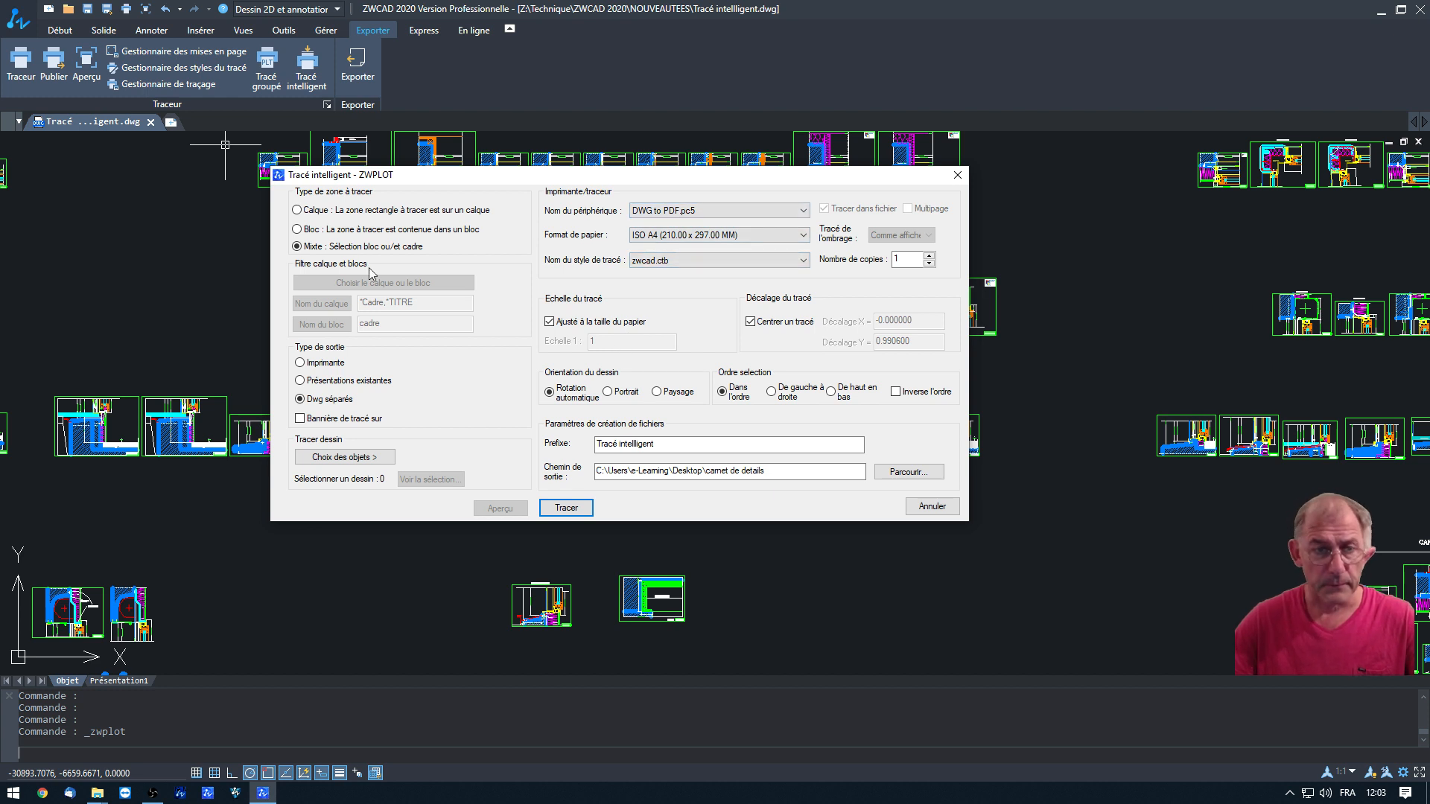
left_click(309, 232)
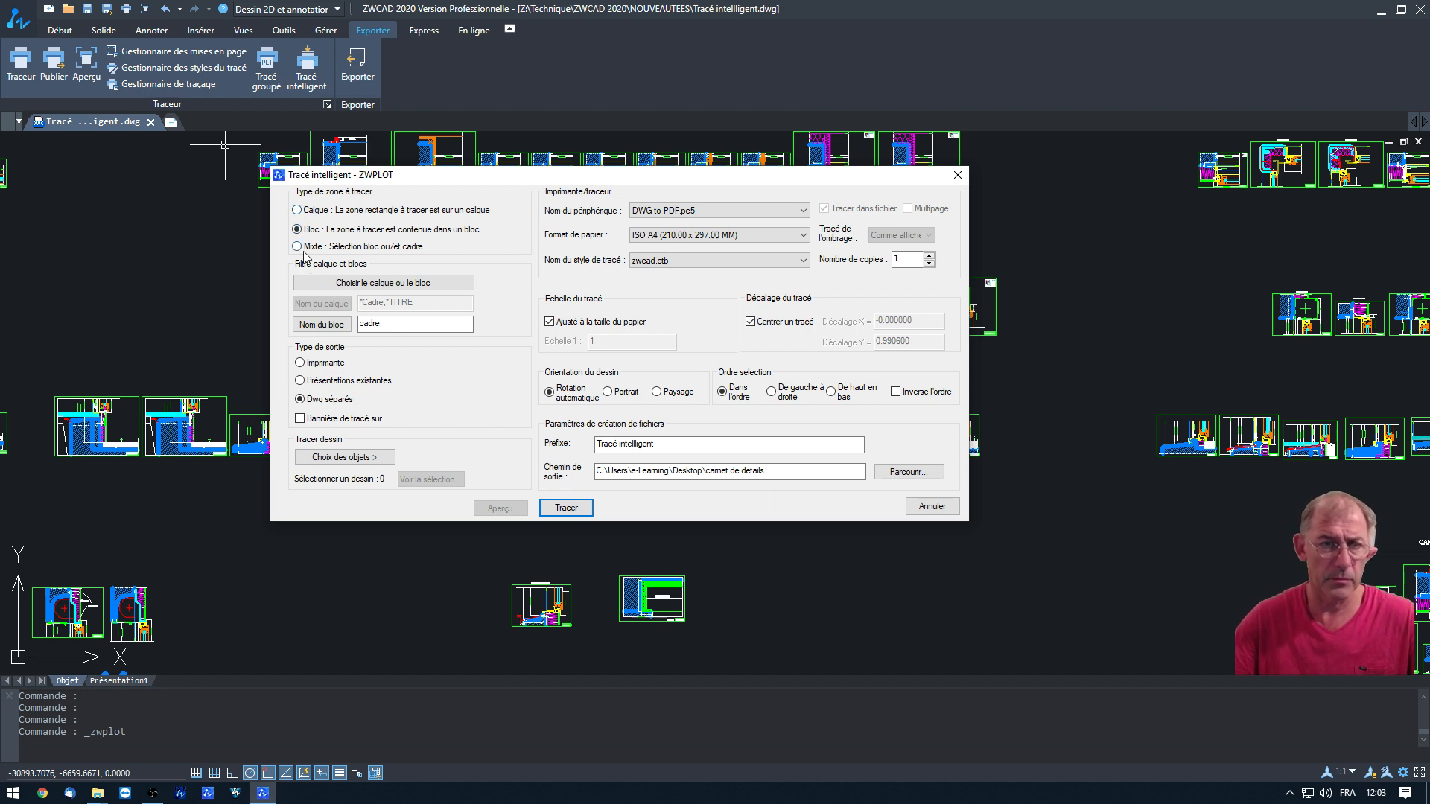
- Look through the drawing's block names and set the block name filter to "cadre"
left_click(329, 332)
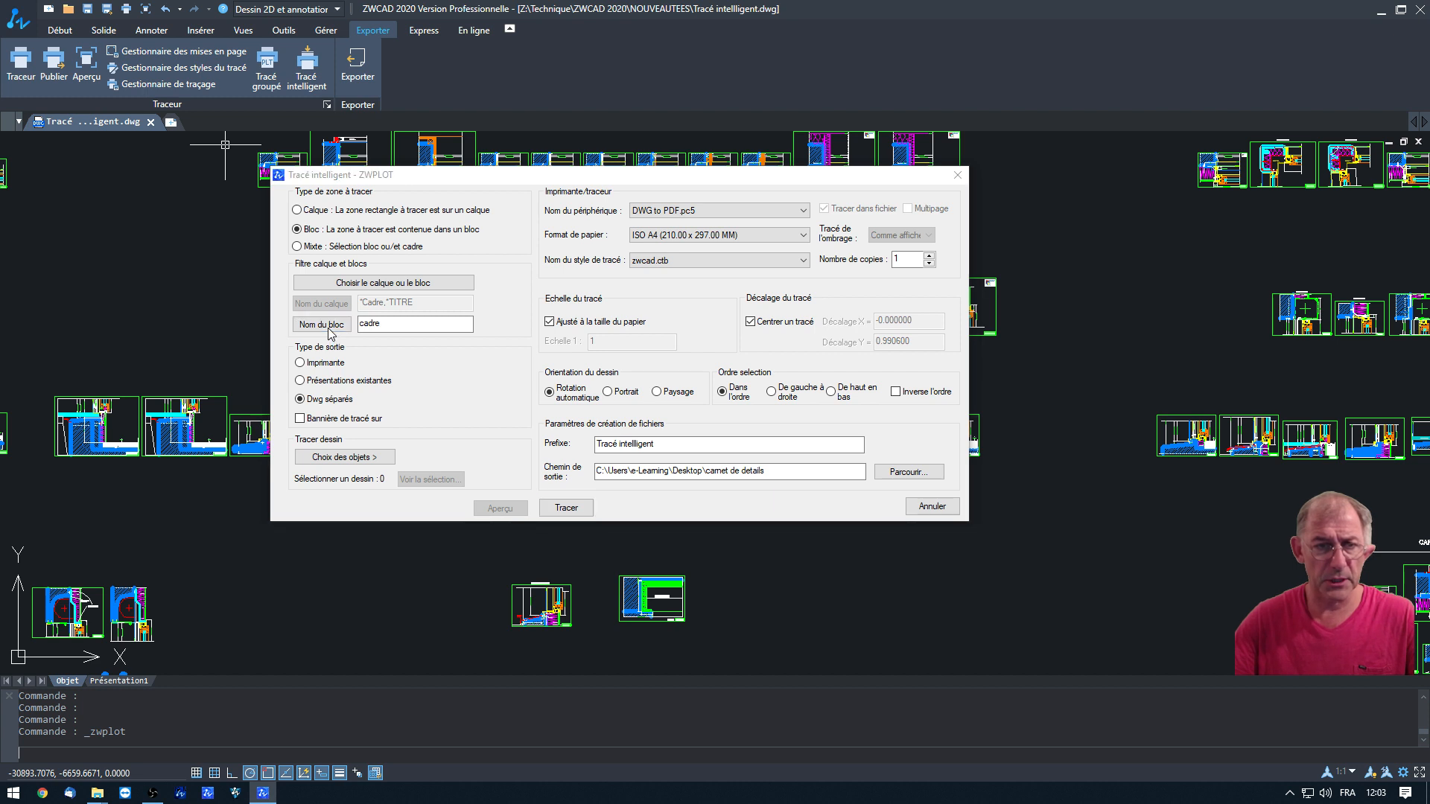
left_click_drag(824, 328, 825, 444)
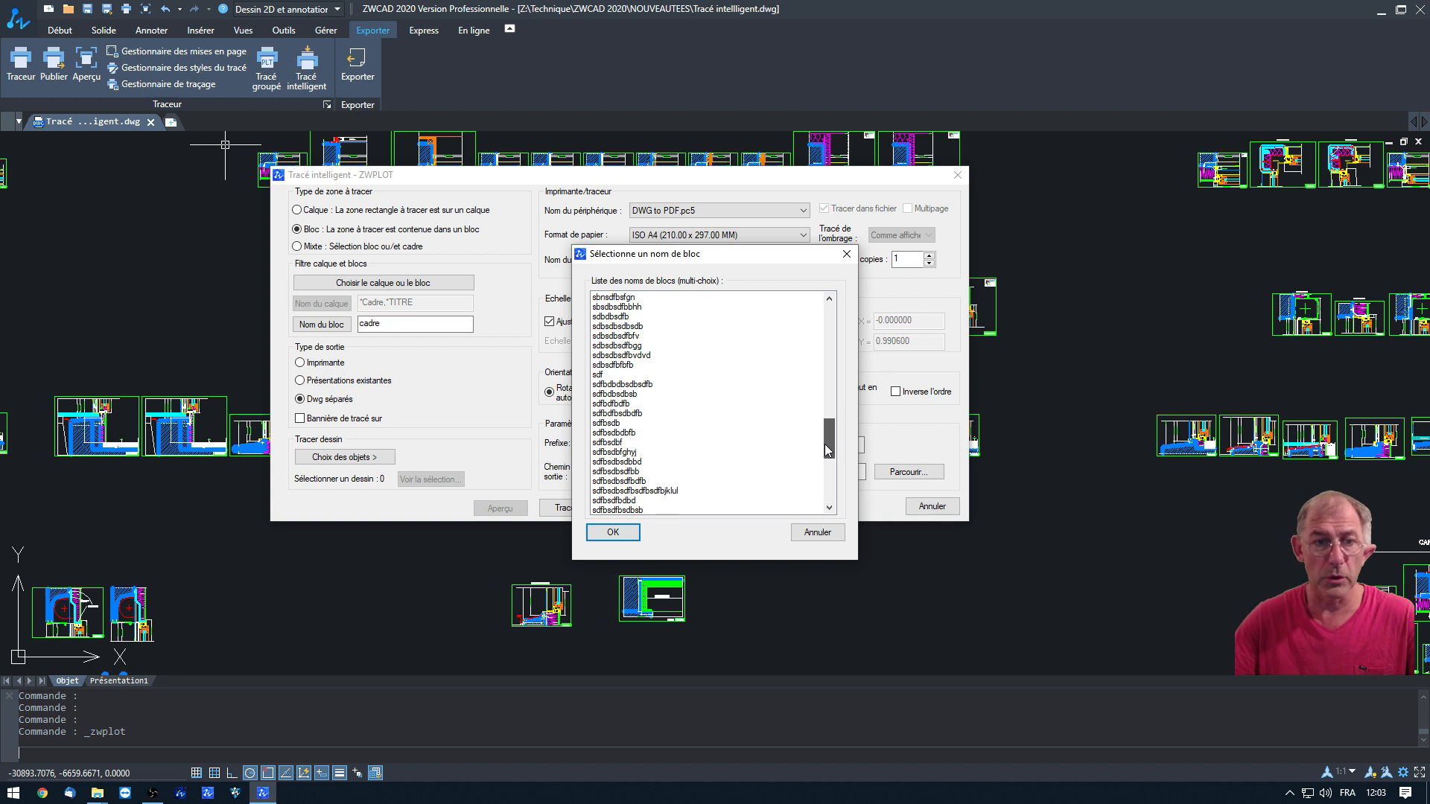
left_click(612, 532)
left_click(391, 325)
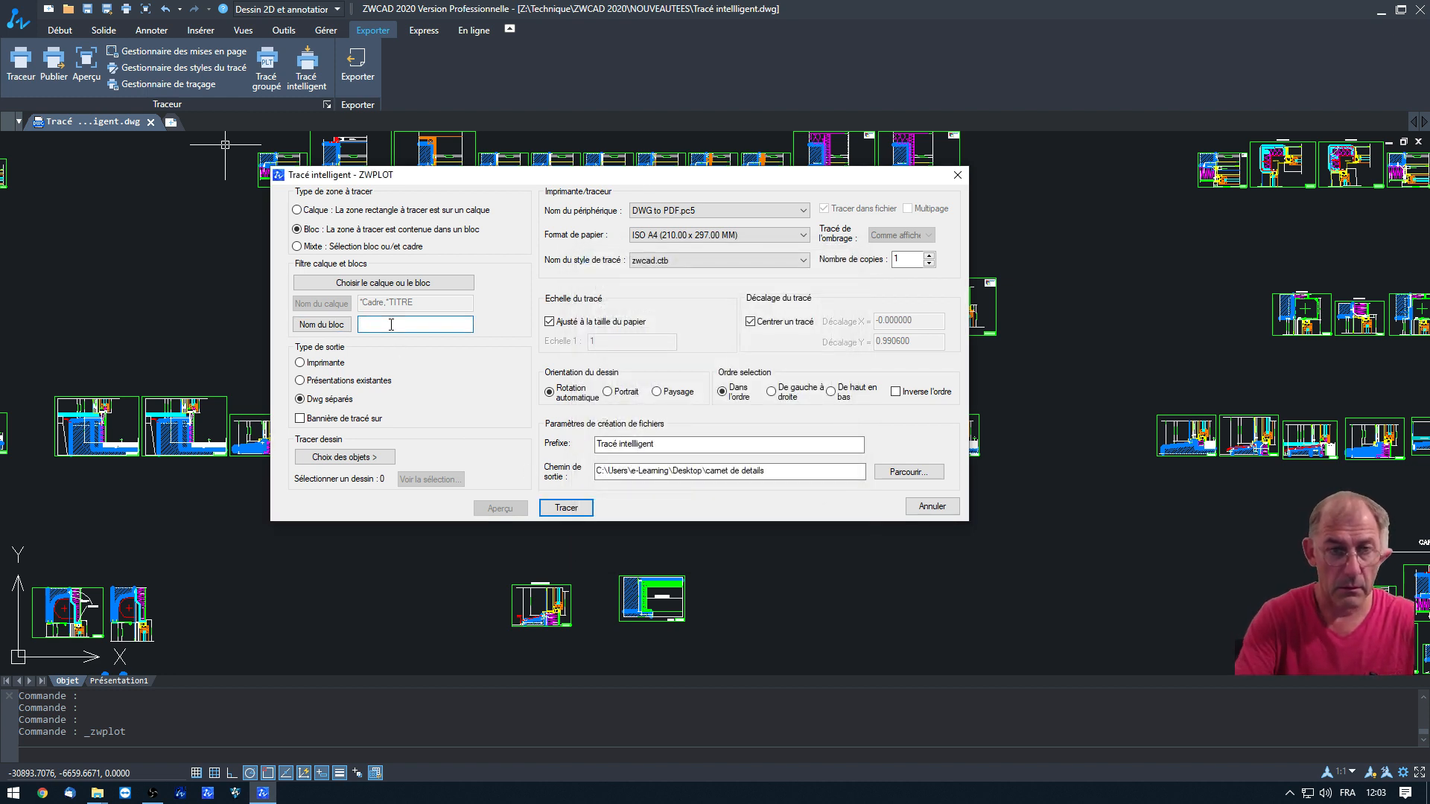
type("cadre")
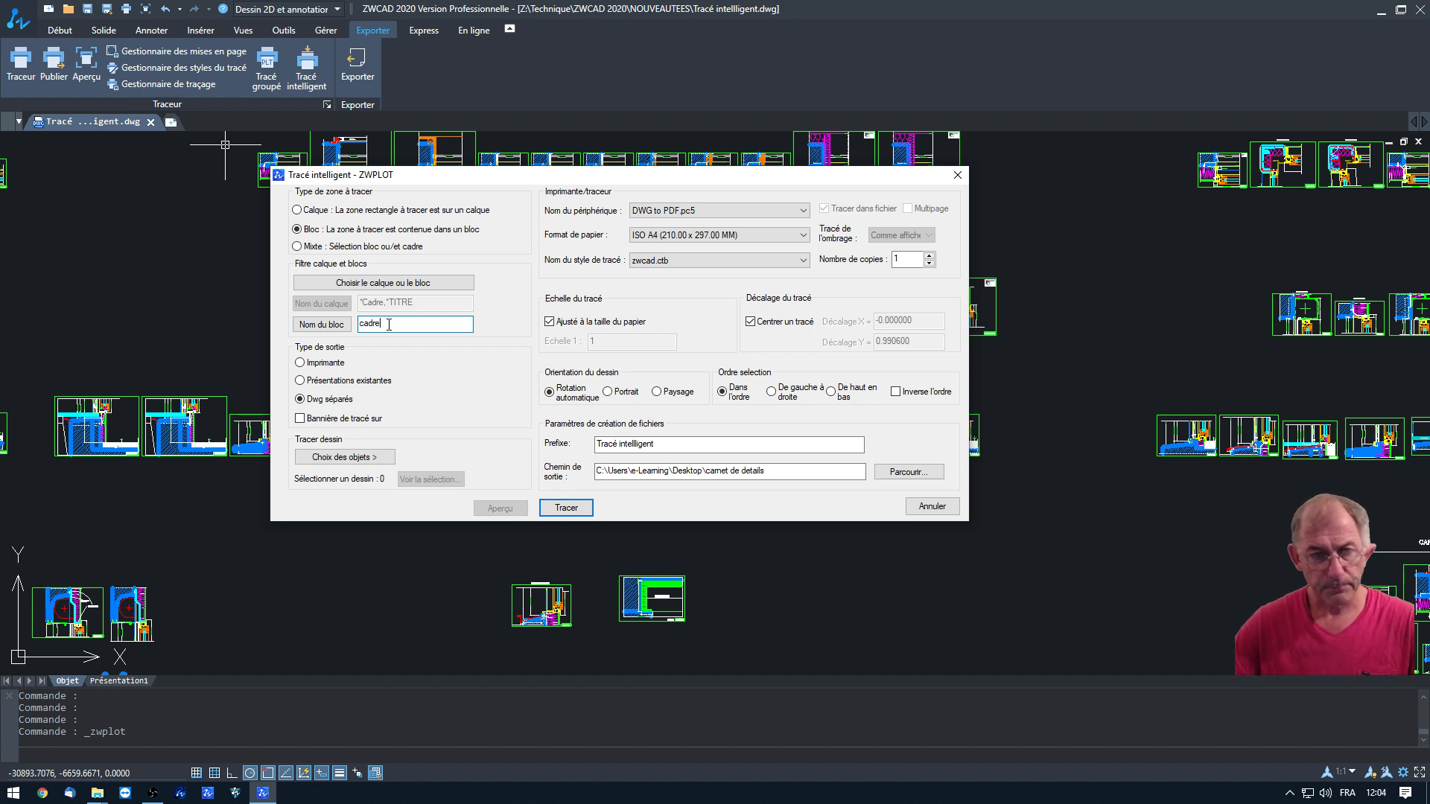
- Set the output type to Imprimante with the DWG to PDF.pc5 device, keeping ISO A4 paper and the zwcad.ctb plot style
left_click(333, 366)
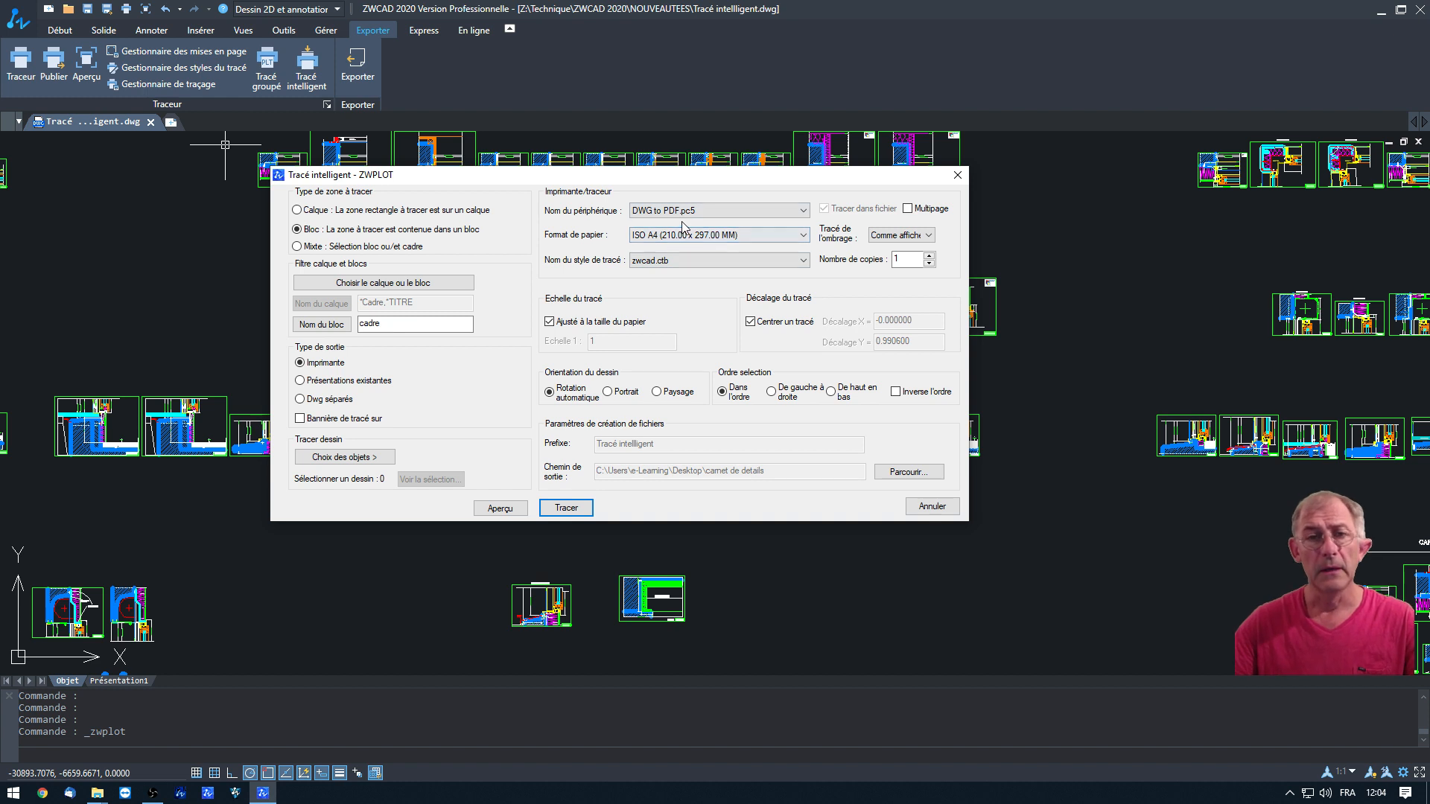
left_click(708, 213)
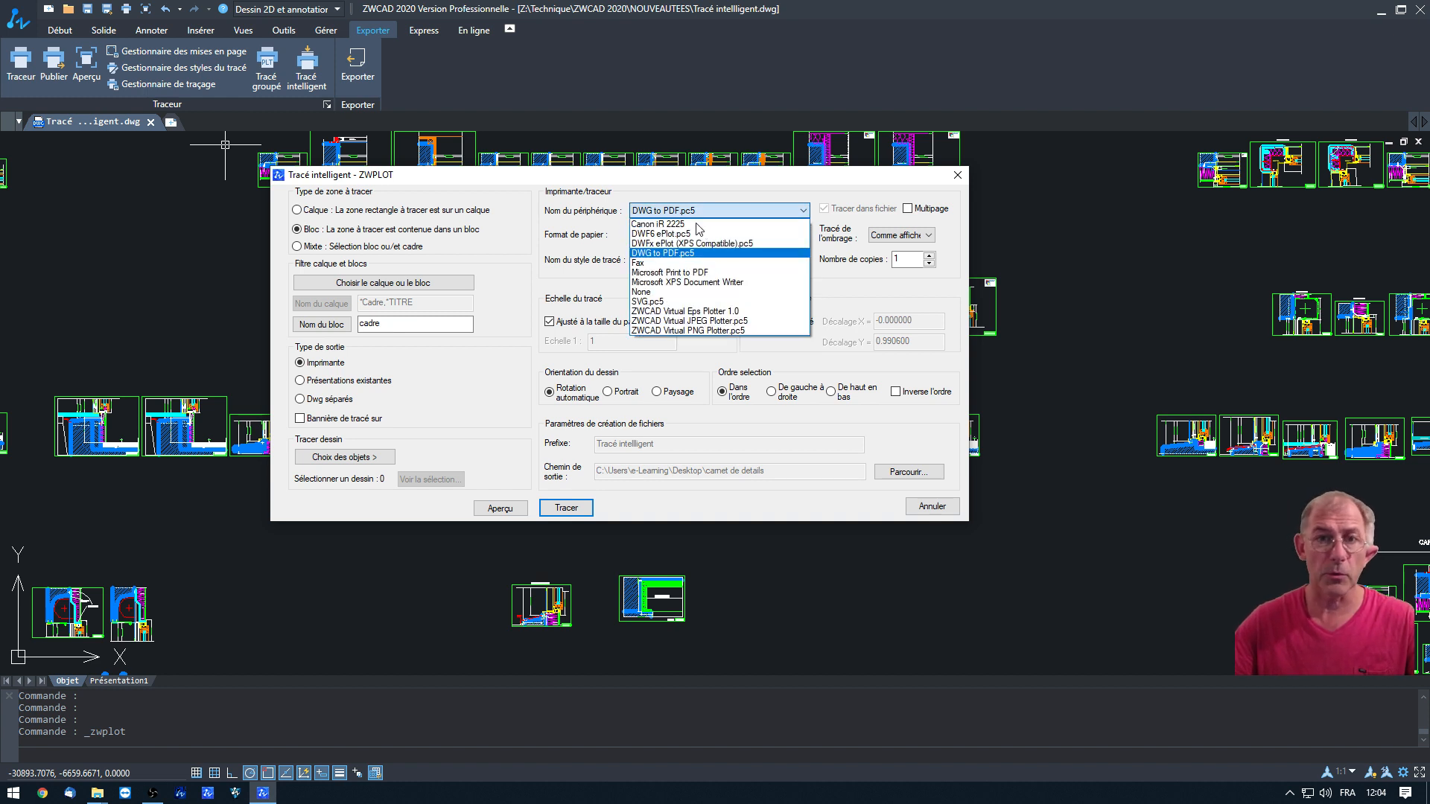
left_click(679, 255)
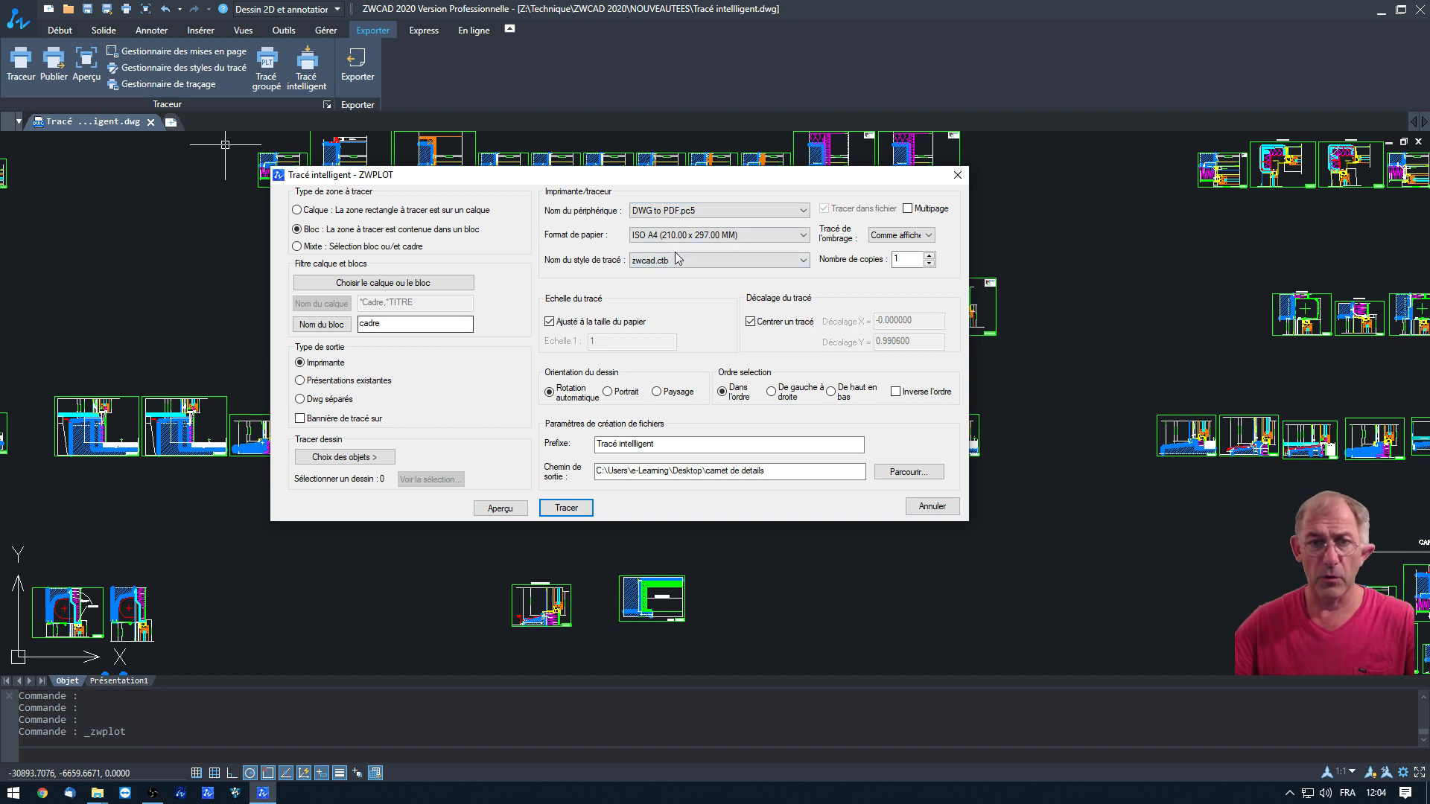
left_click(671, 237)
left_click(671, 237)
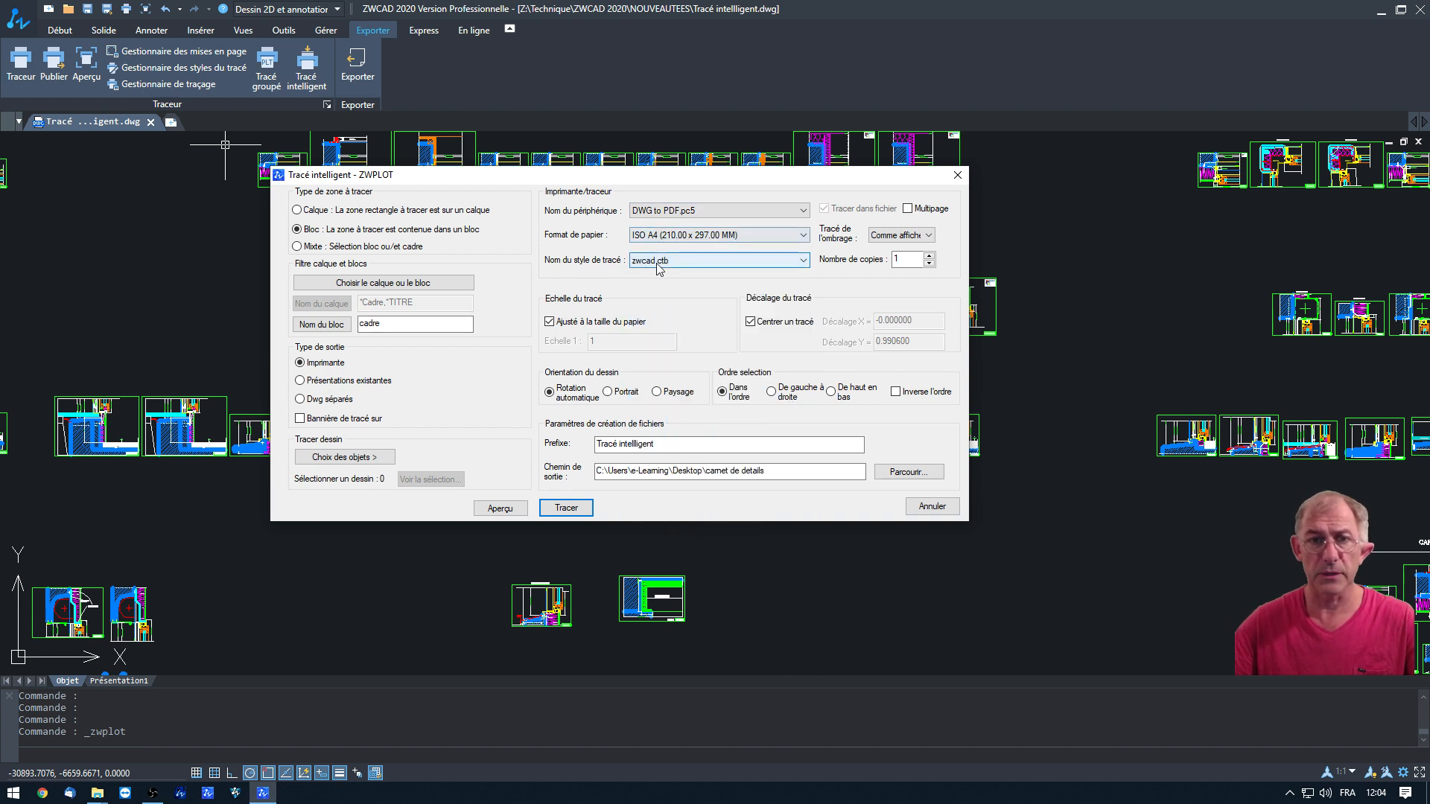
left_click(665, 261)
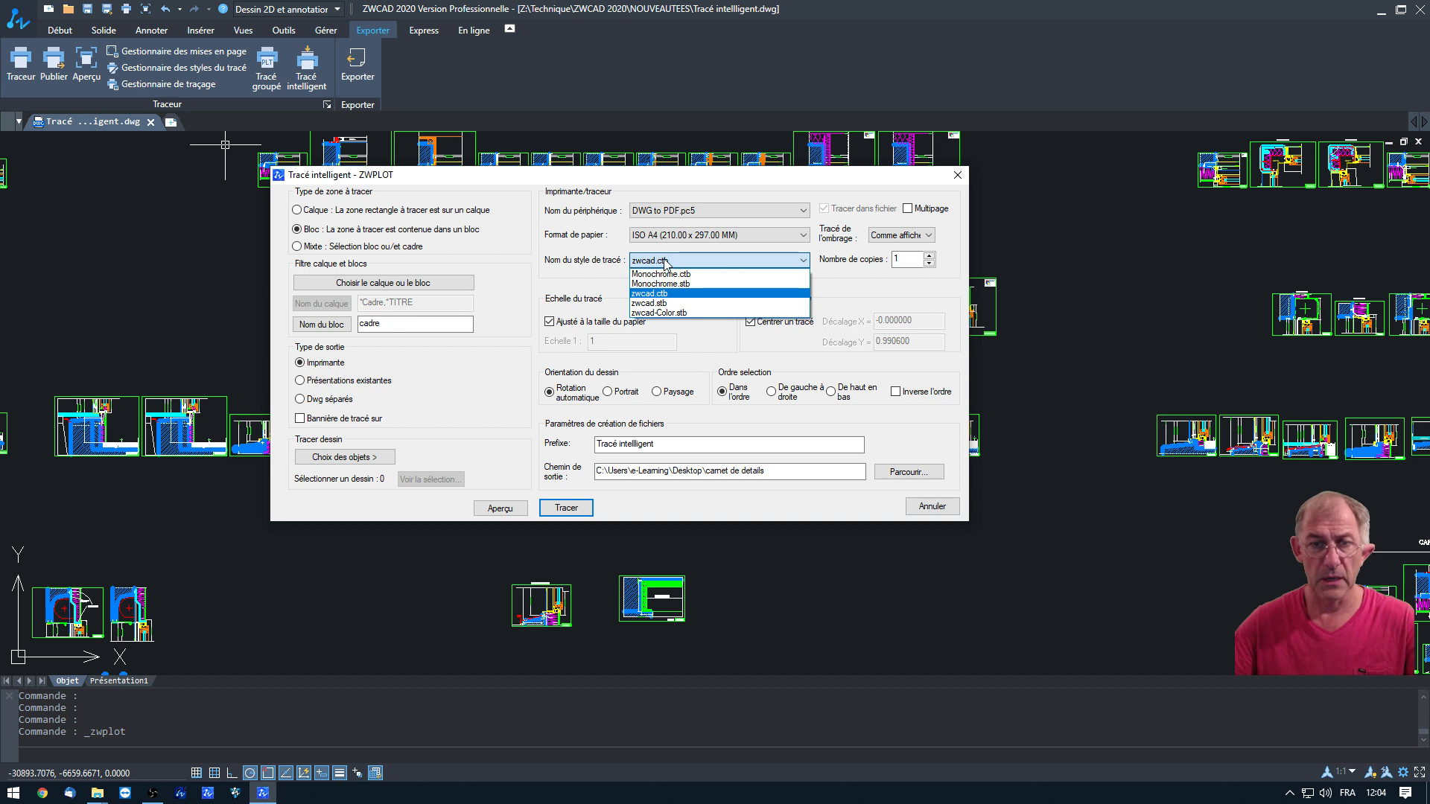
left_click(670, 262)
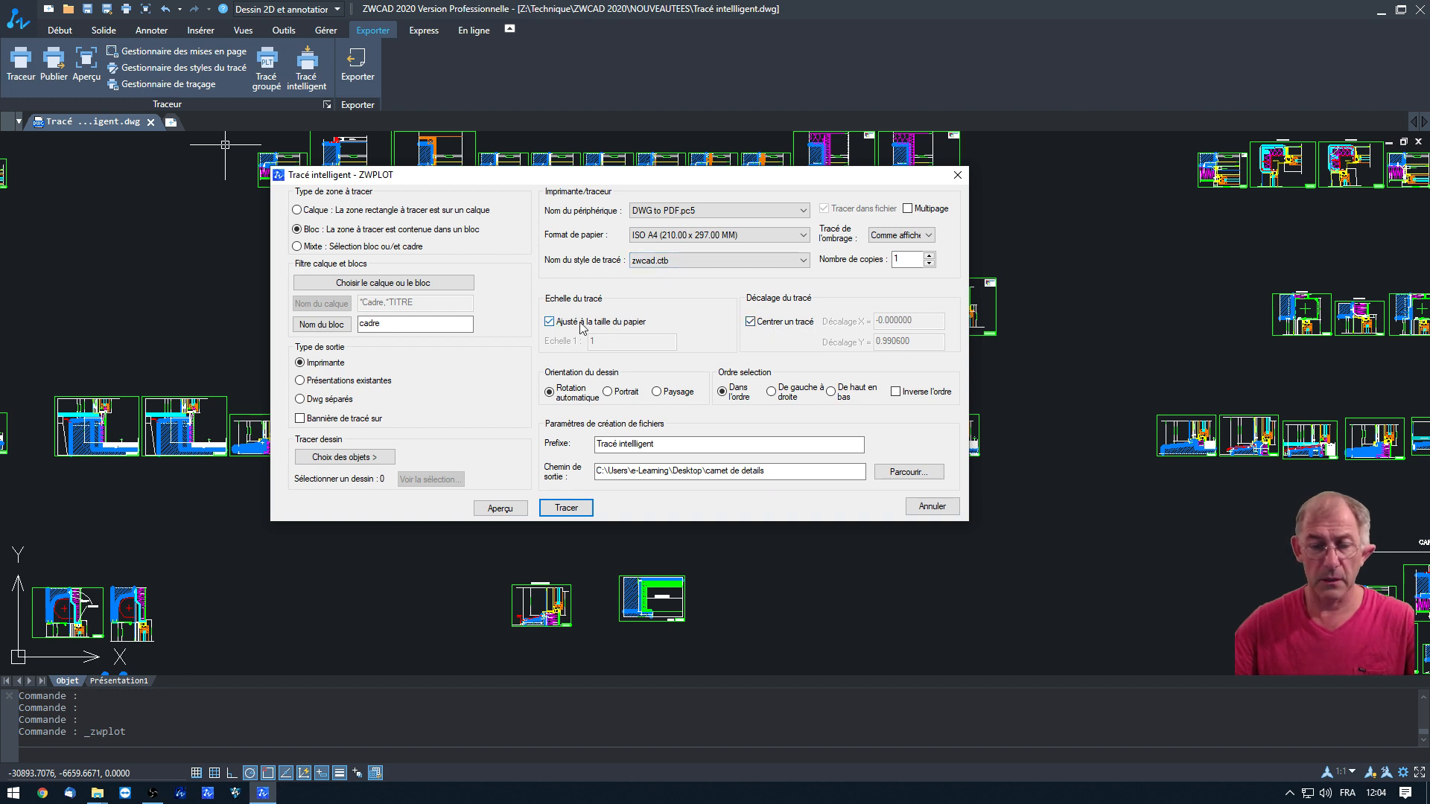
- Check the output path and file prefix, and enable Multipage output for the PDF
left_click(776, 472)
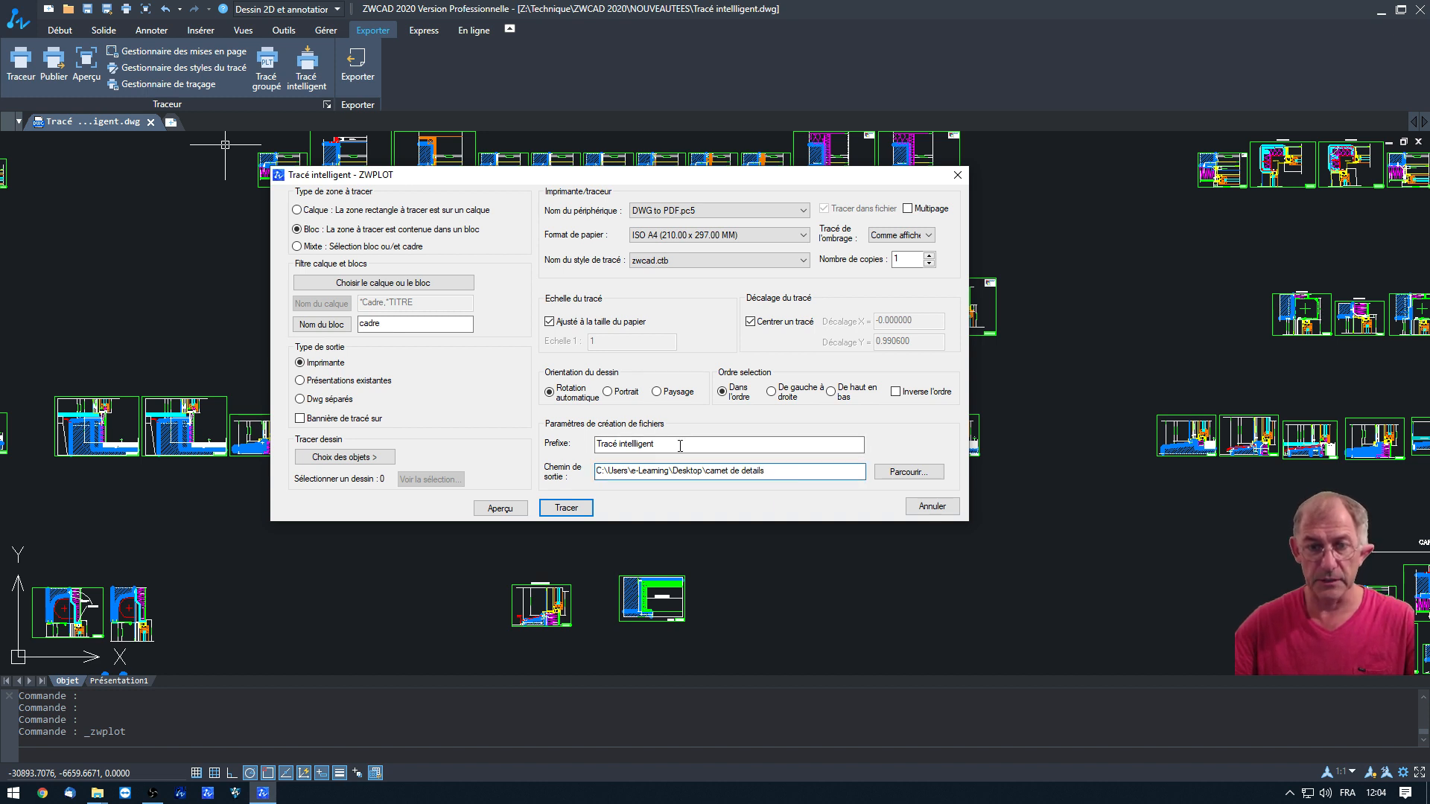
left_click_drag(679, 445, 523, 444)
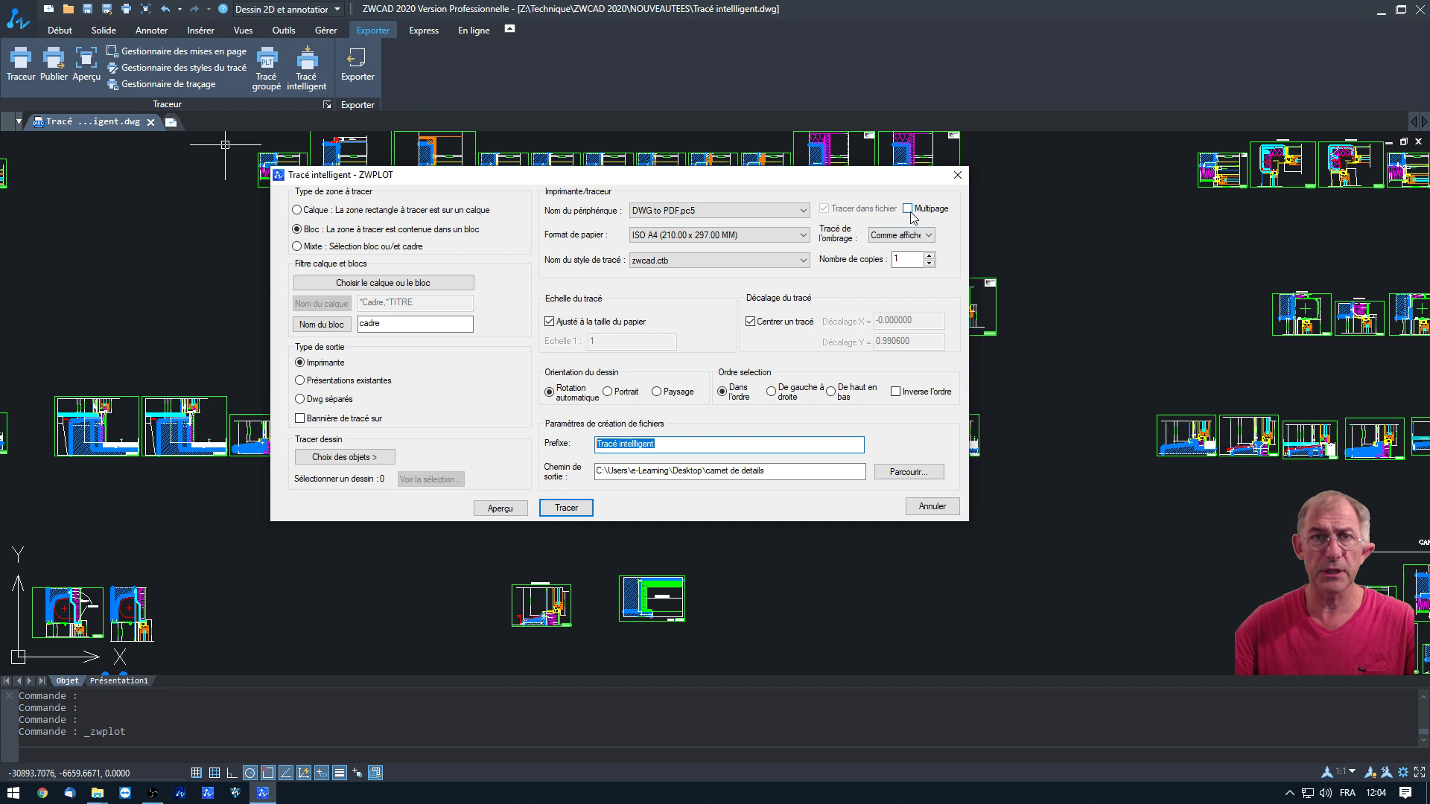
mouse_move(780, 181)
left_mouse_down()
mouse_move(759, 344)
mouse_move(1071, 328)
left_mouse_up()
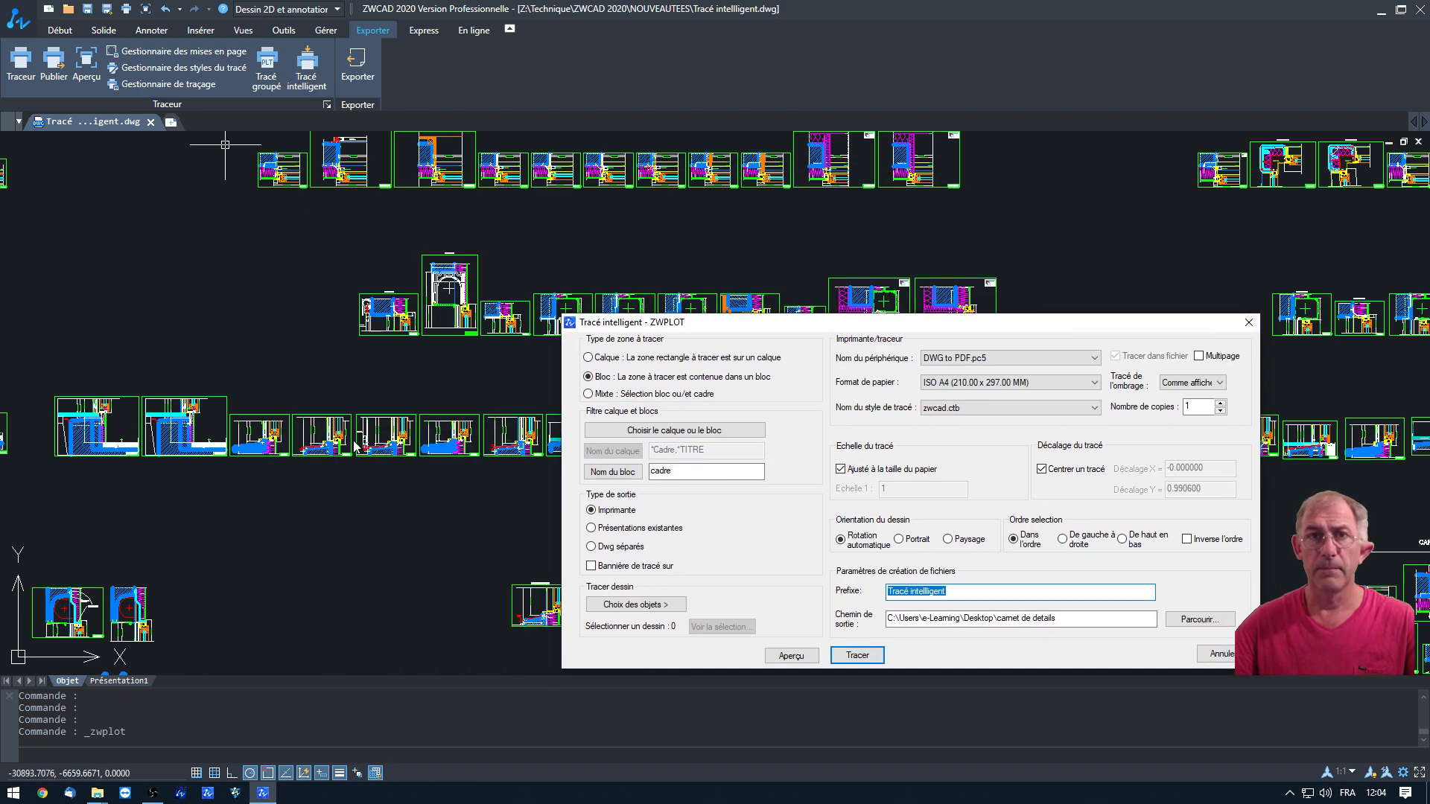
left_click_drag(862, 325, 495, 251)
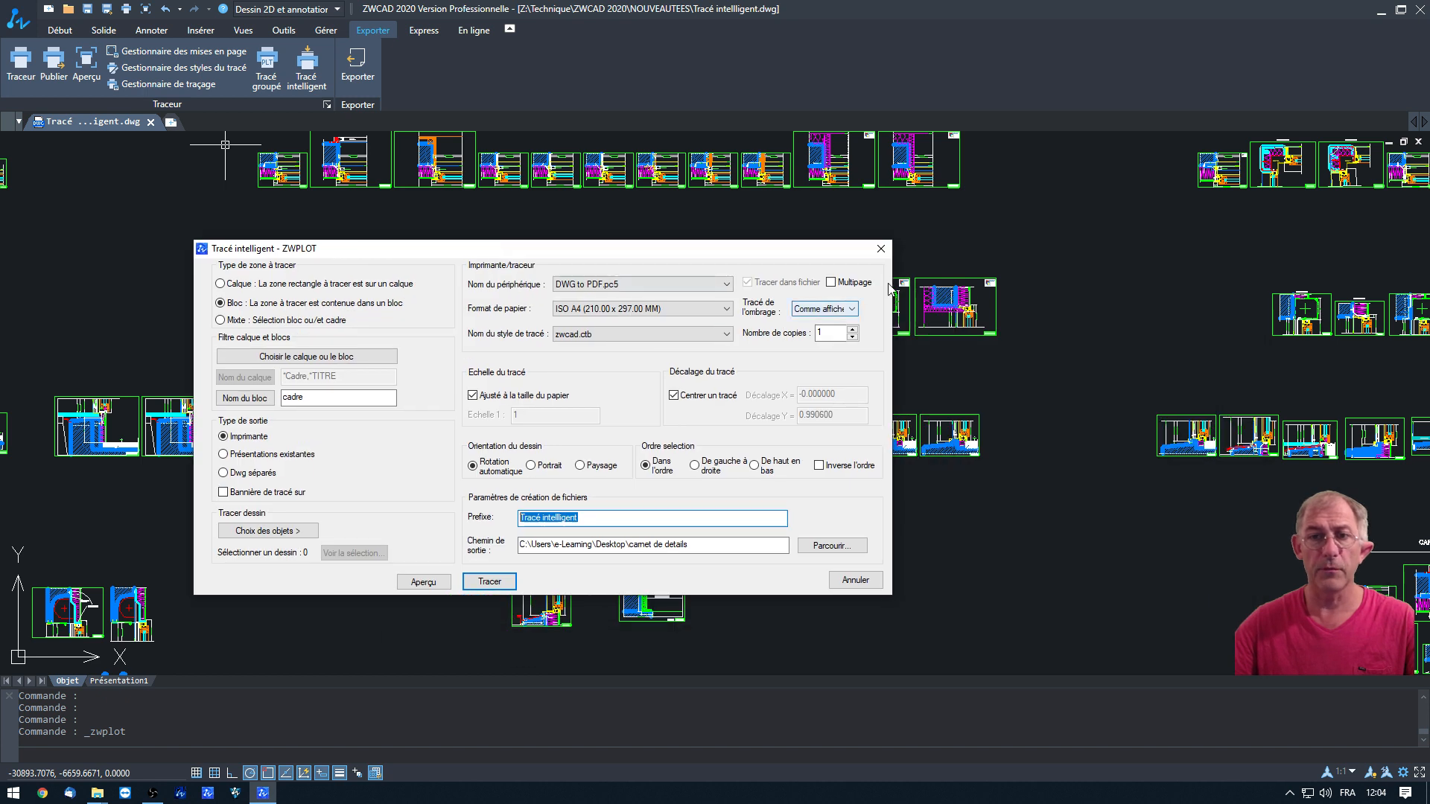
left_click(831, 282)
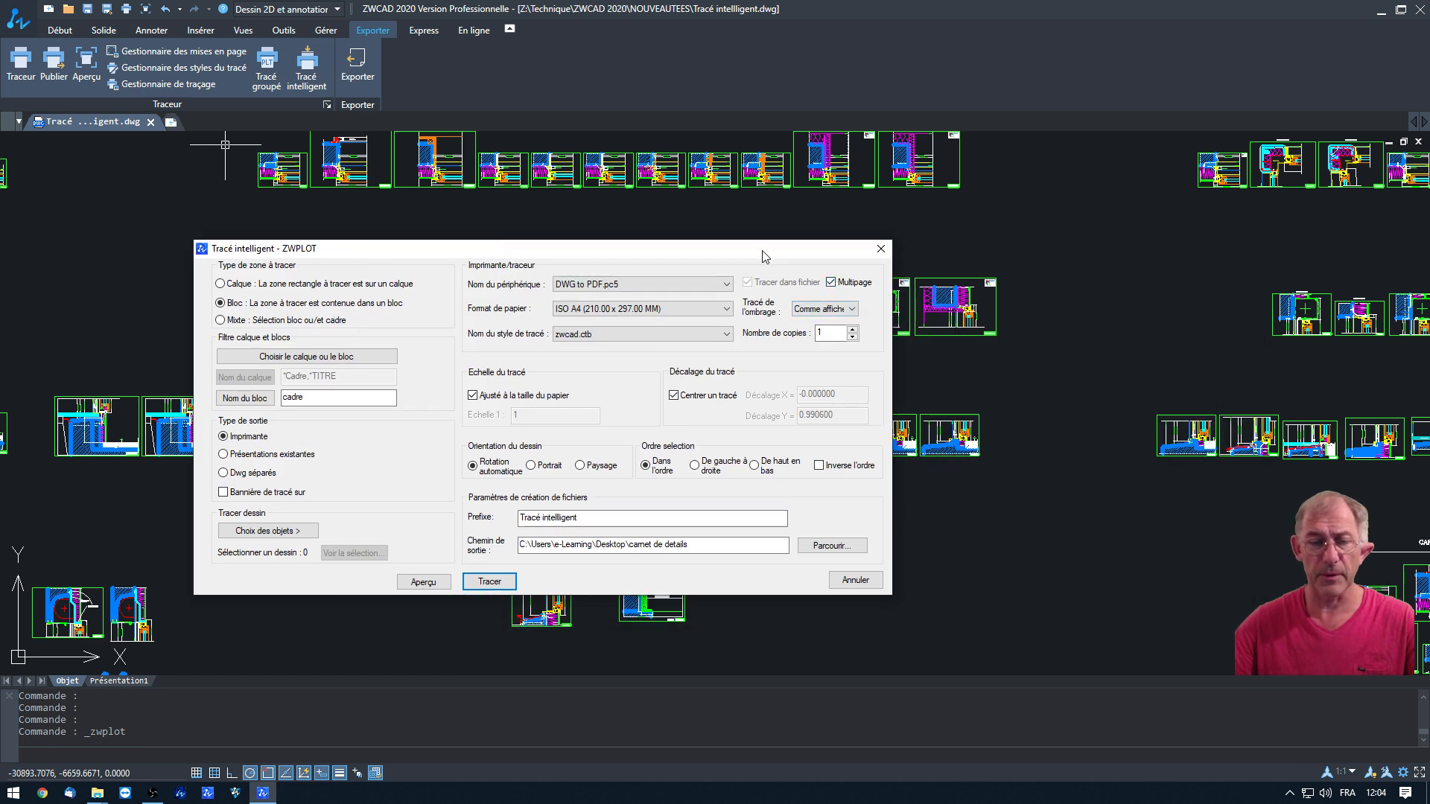
left_click_drag(763, 256, 783, 200)
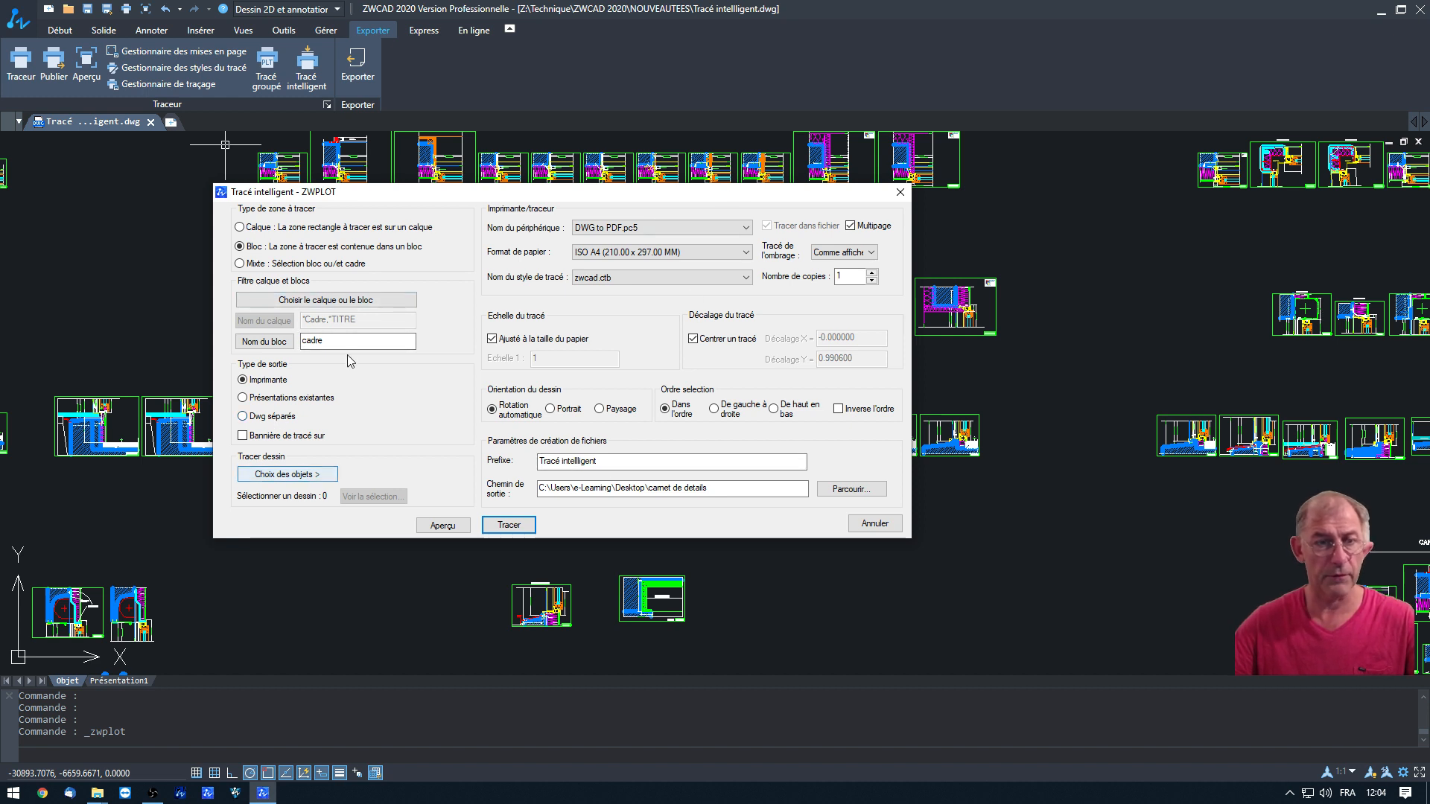
- Choose the frames to plot with a selection window around the middle rows of detail drawings
left_click(306, 484)
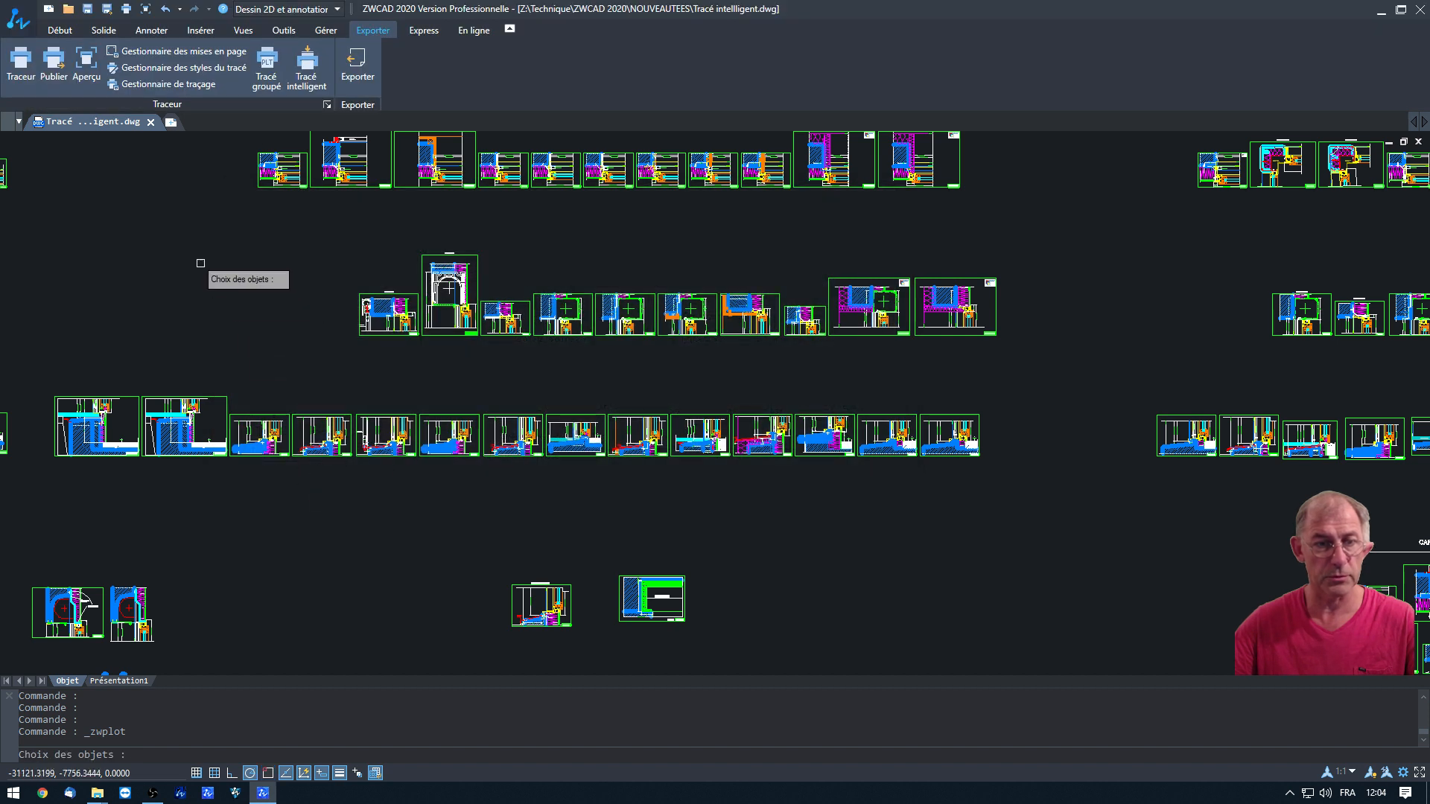
left_click(154, 168)
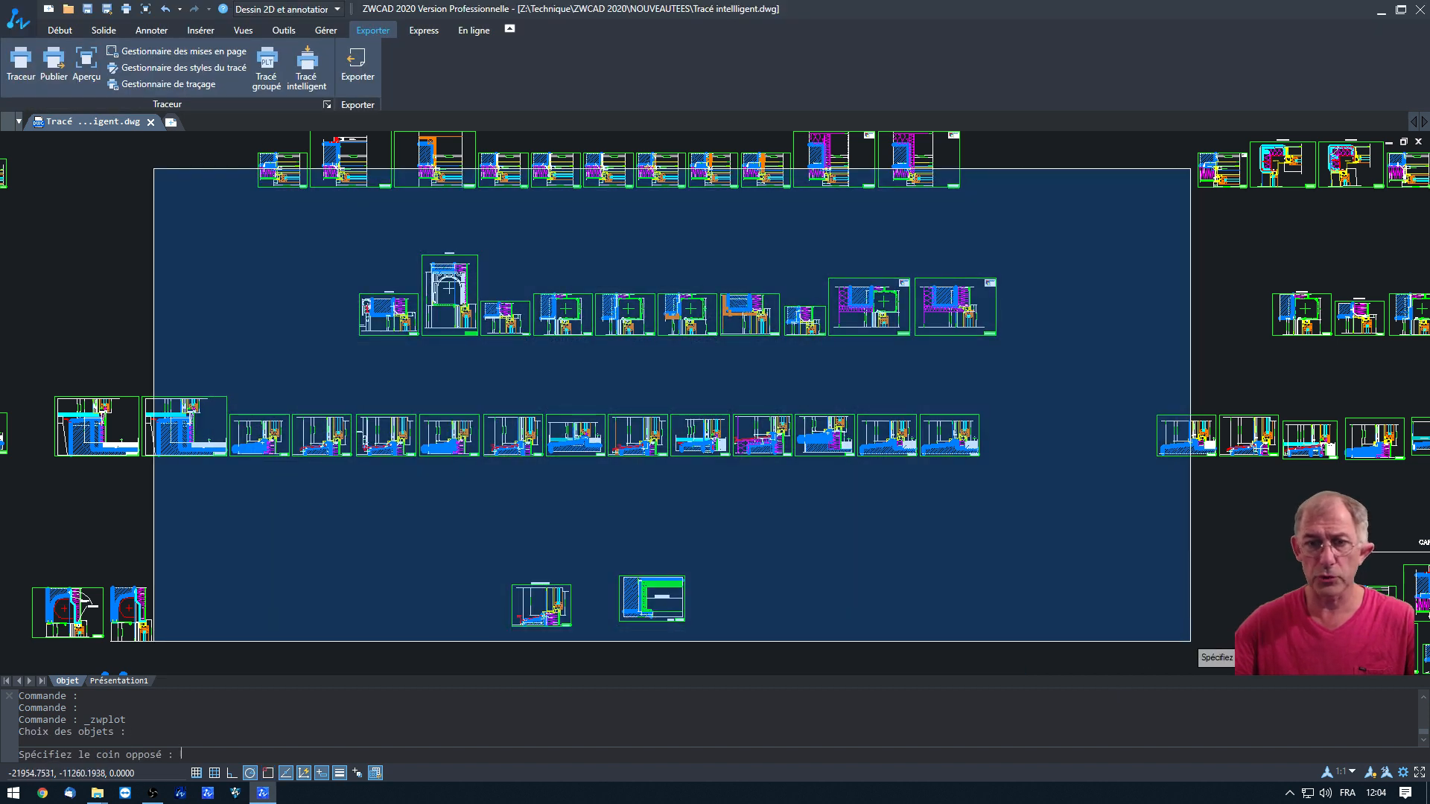
left_click(1196, 646)
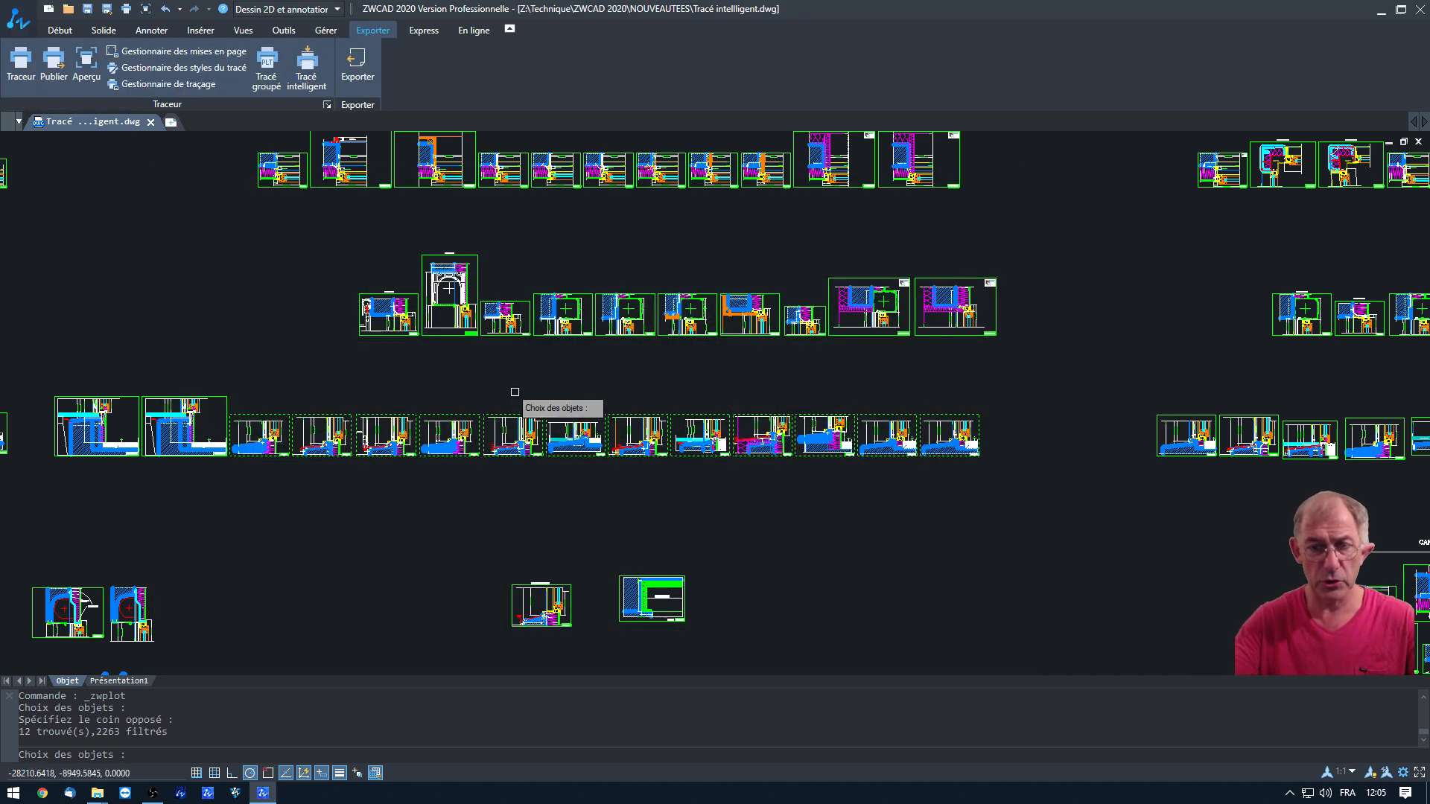
key("Return")
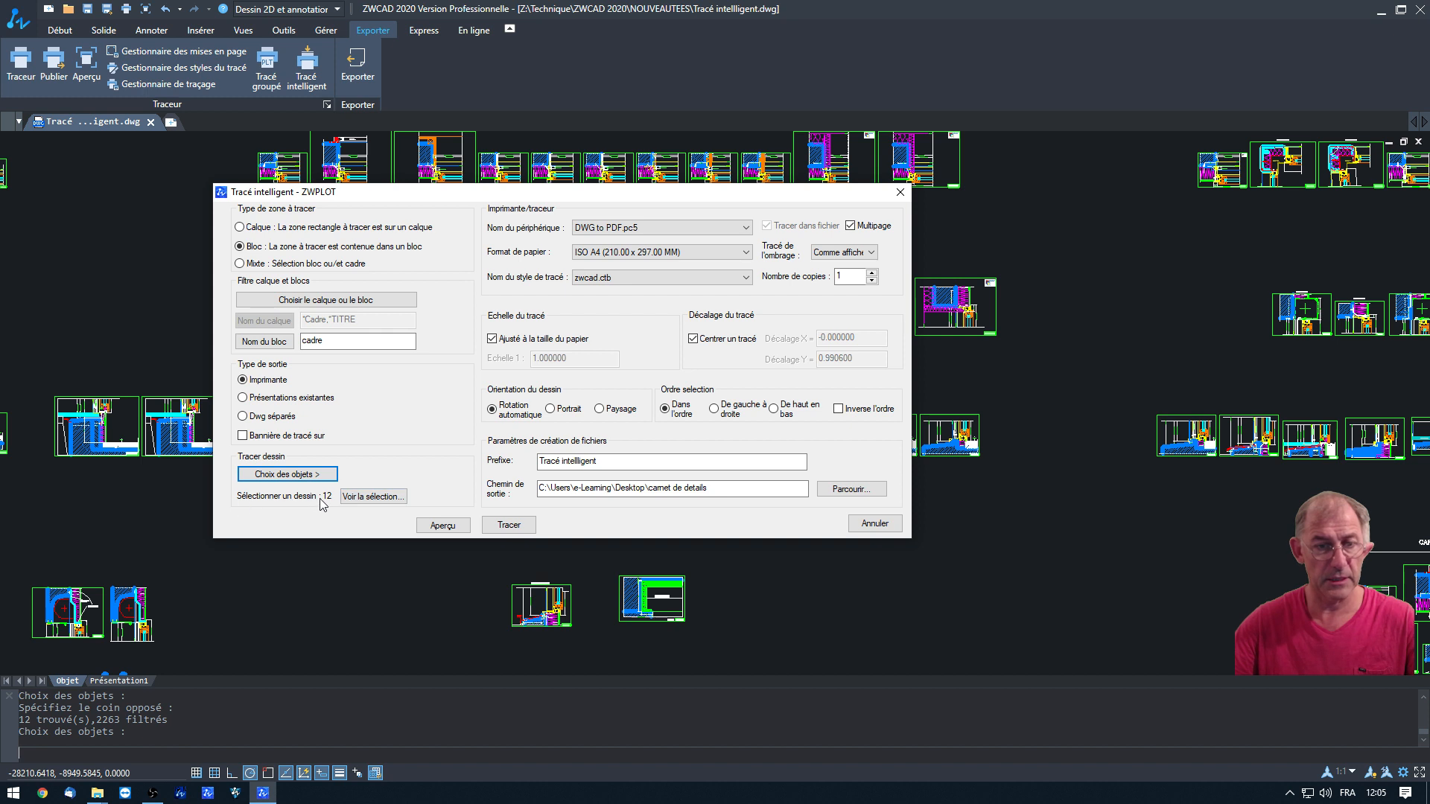
- Review which frames are marked for plotting in the drawing and return to the plot settings
left_click(361, 495)
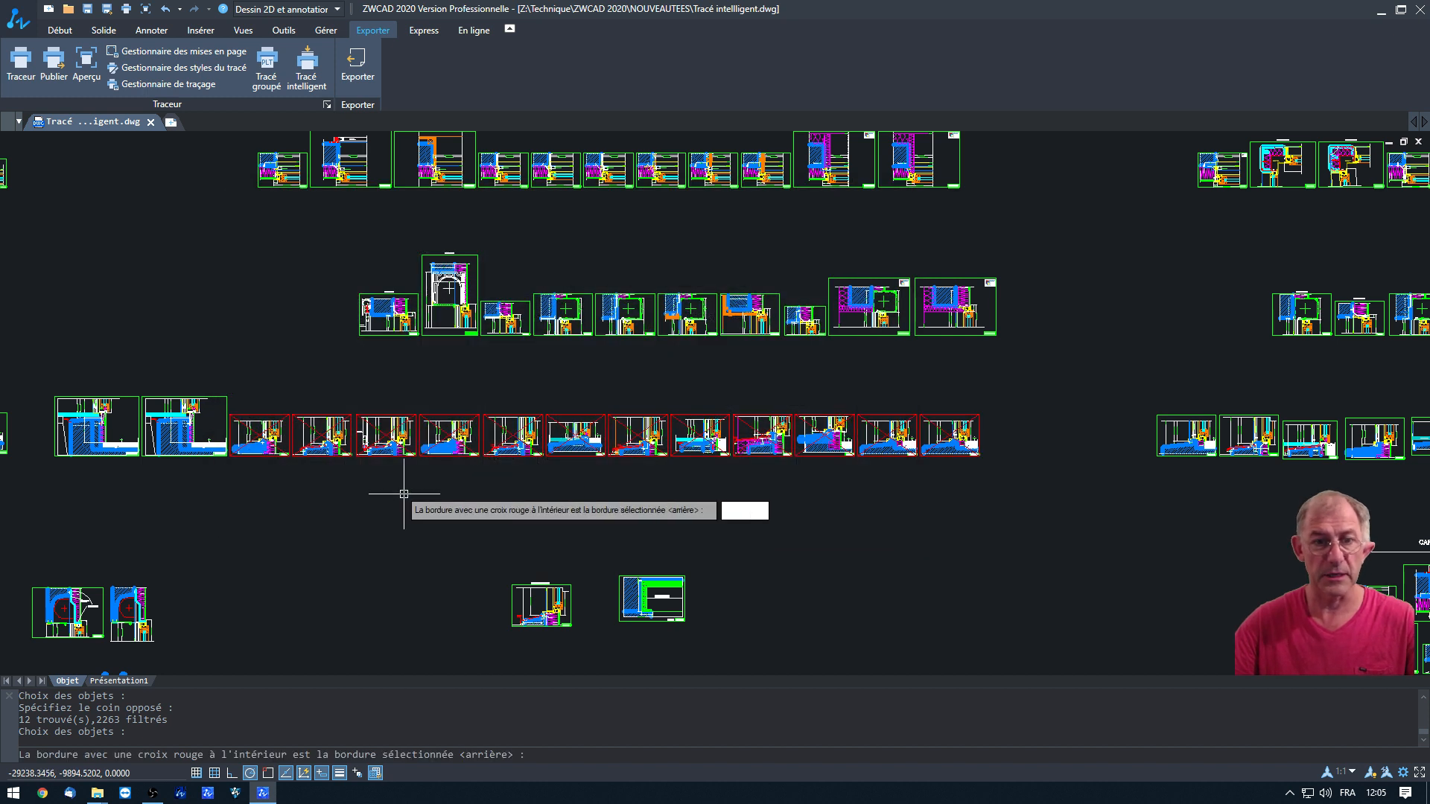
scroll(892, 435, "up", 4)
middle_click_drag(866, 428, 917, 426)
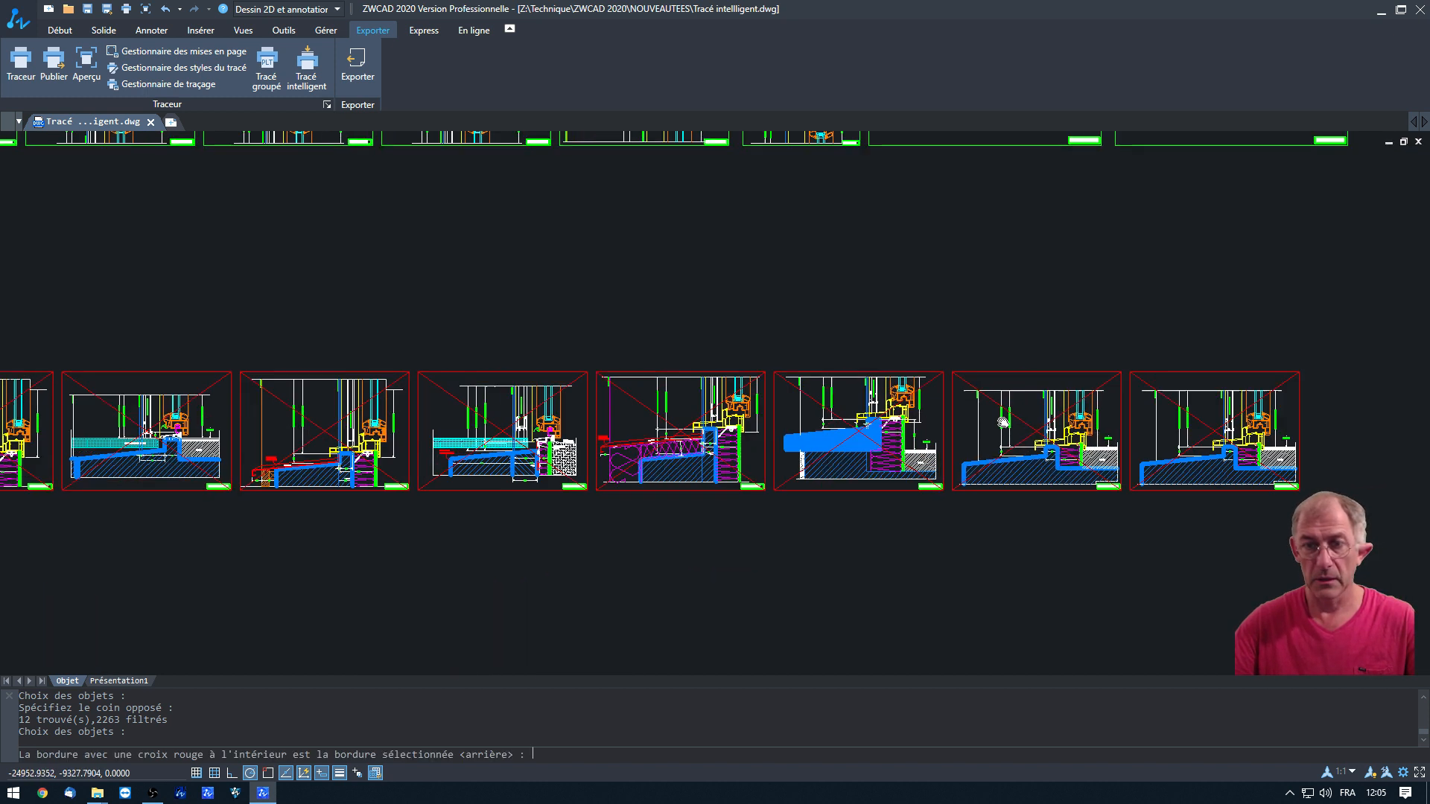
scroll(409, 495, "down", 4)
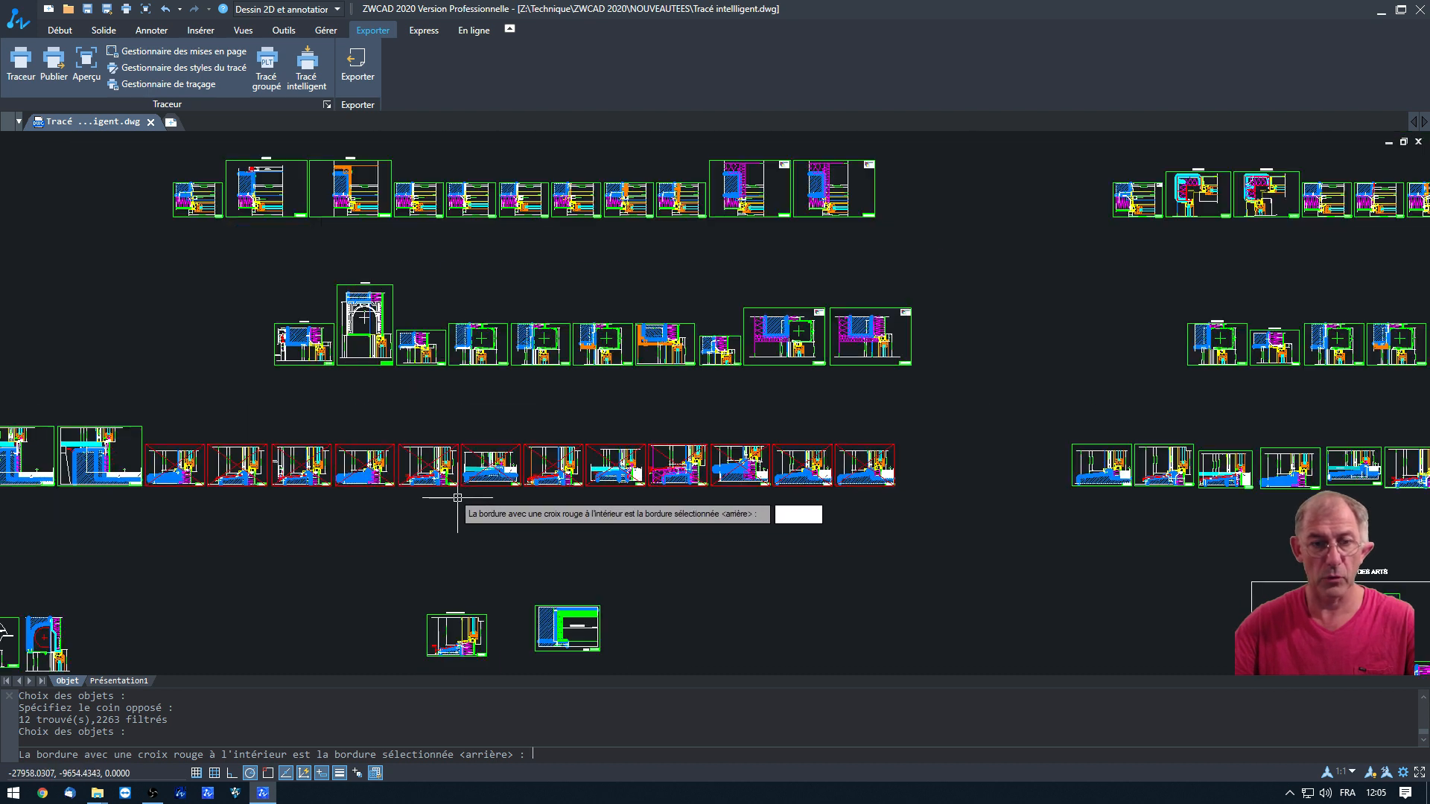
scroll(481, 441, "down", 2)
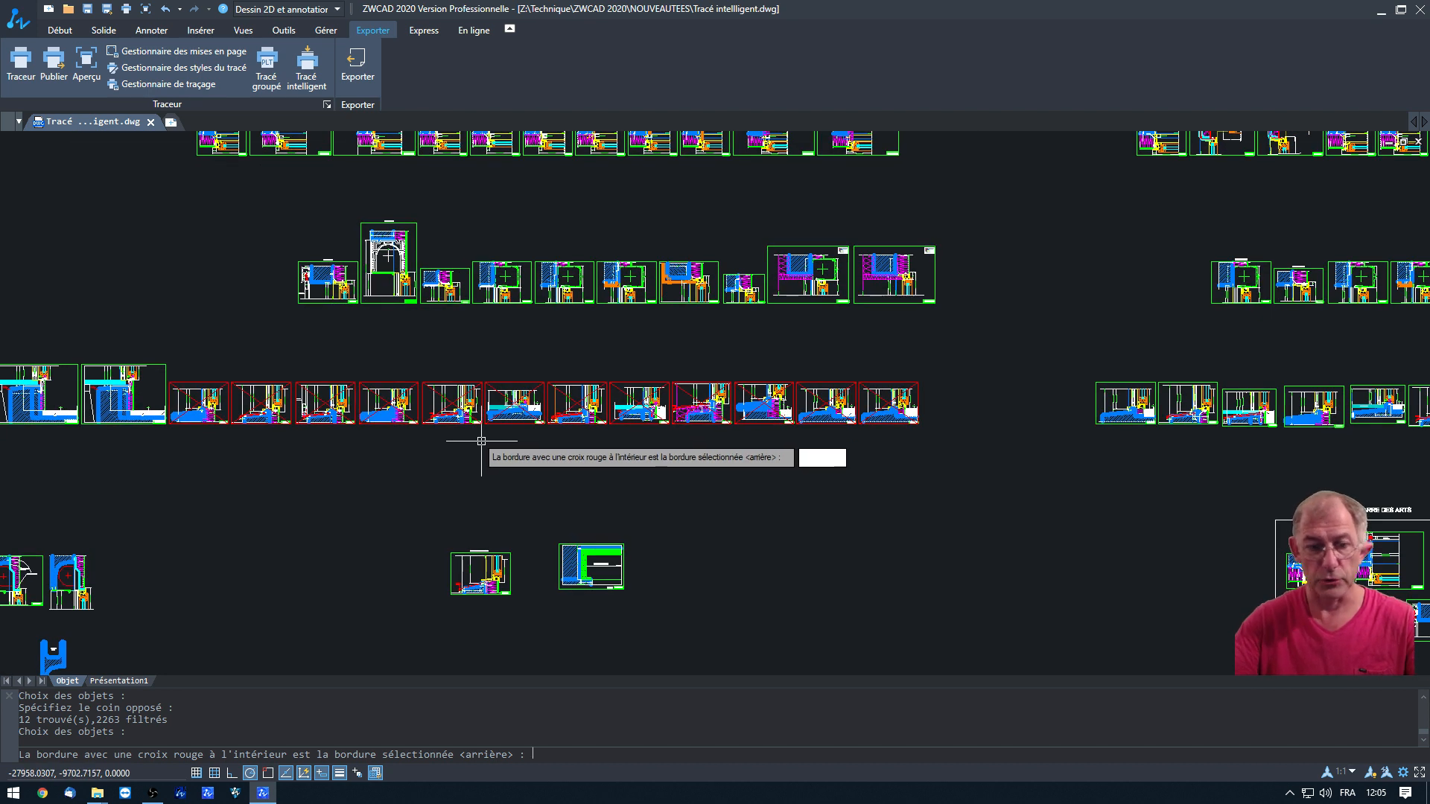
key("Escape")
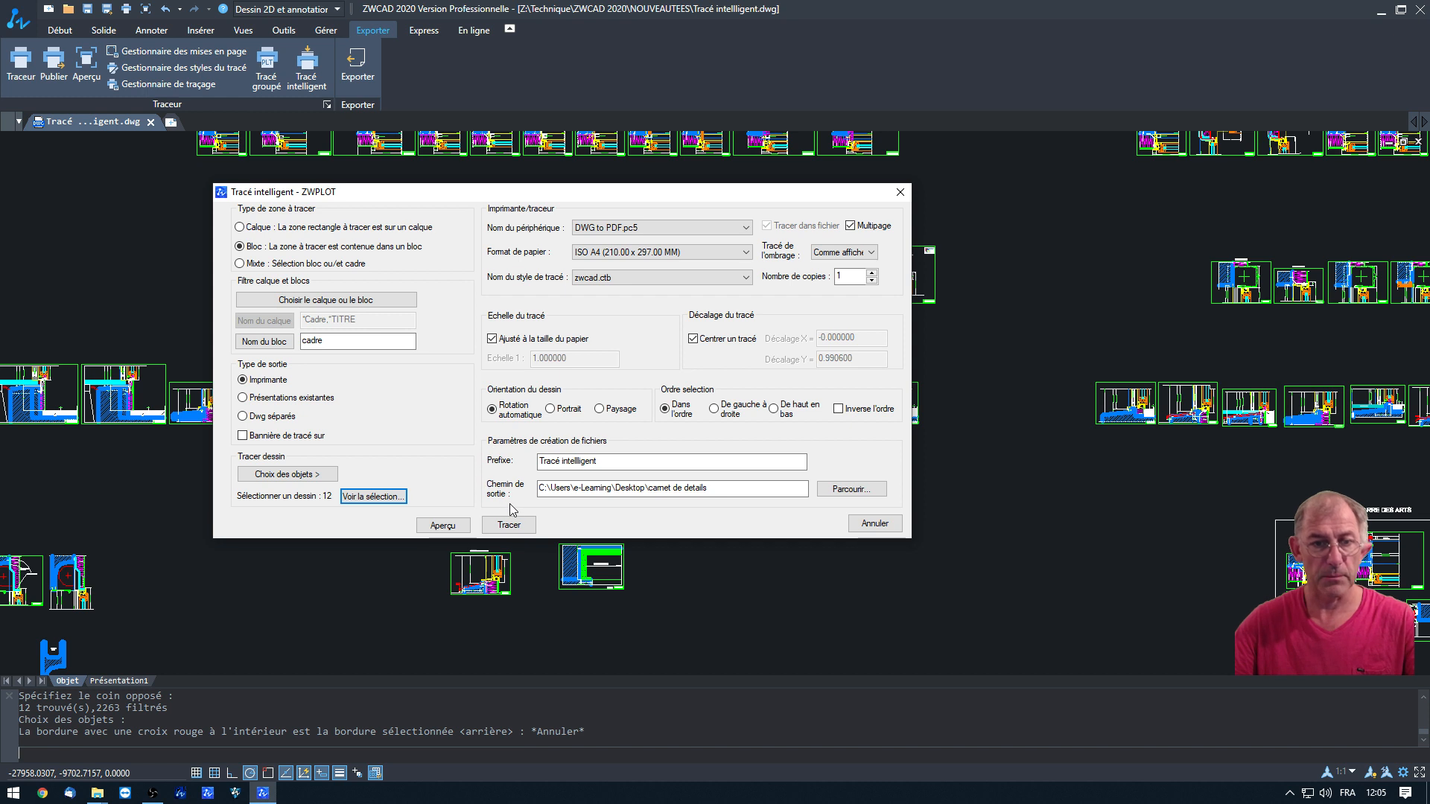
- Plot the selected frames to PDF and open the resulting file from the carnet de details folder in Adobe Acrobat Reader
left_click(525, 525)
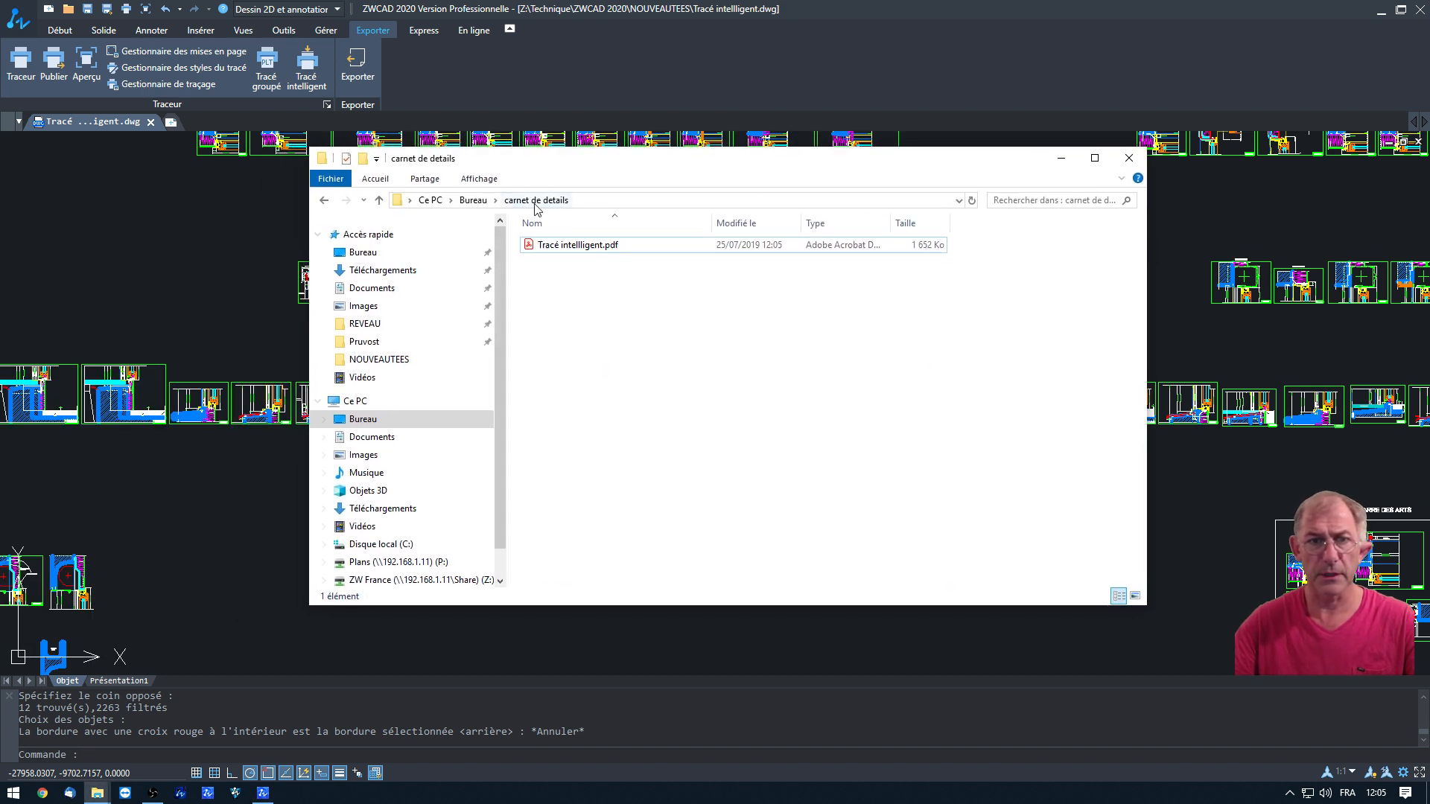
double_click(563, 248)
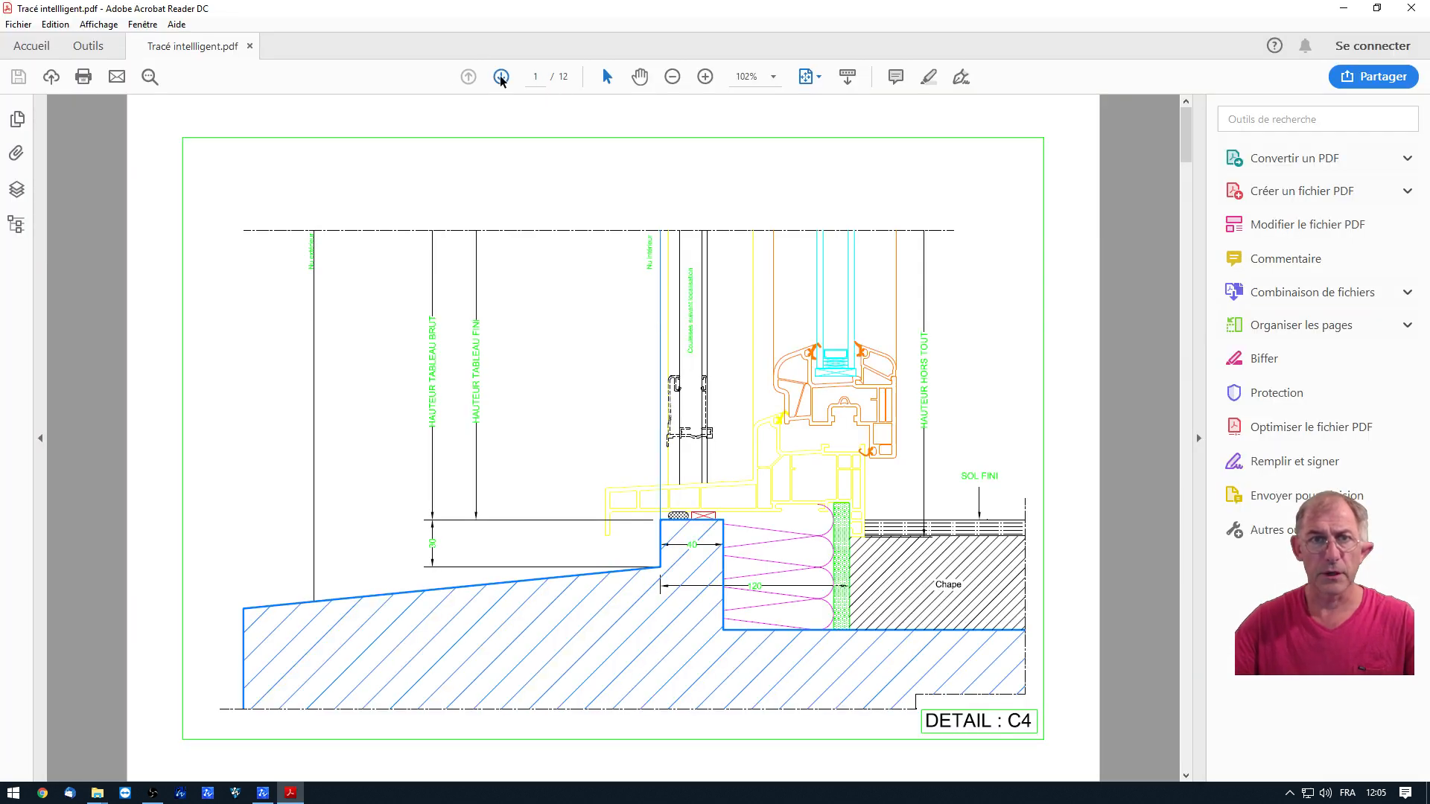
- Page forward through the multipage PDF to check the plotted detail drawings
left_click(503, 79)
left_click(503, 78)
left_click(502, 78)
left_click(502, 78)
left_click(501, 79)
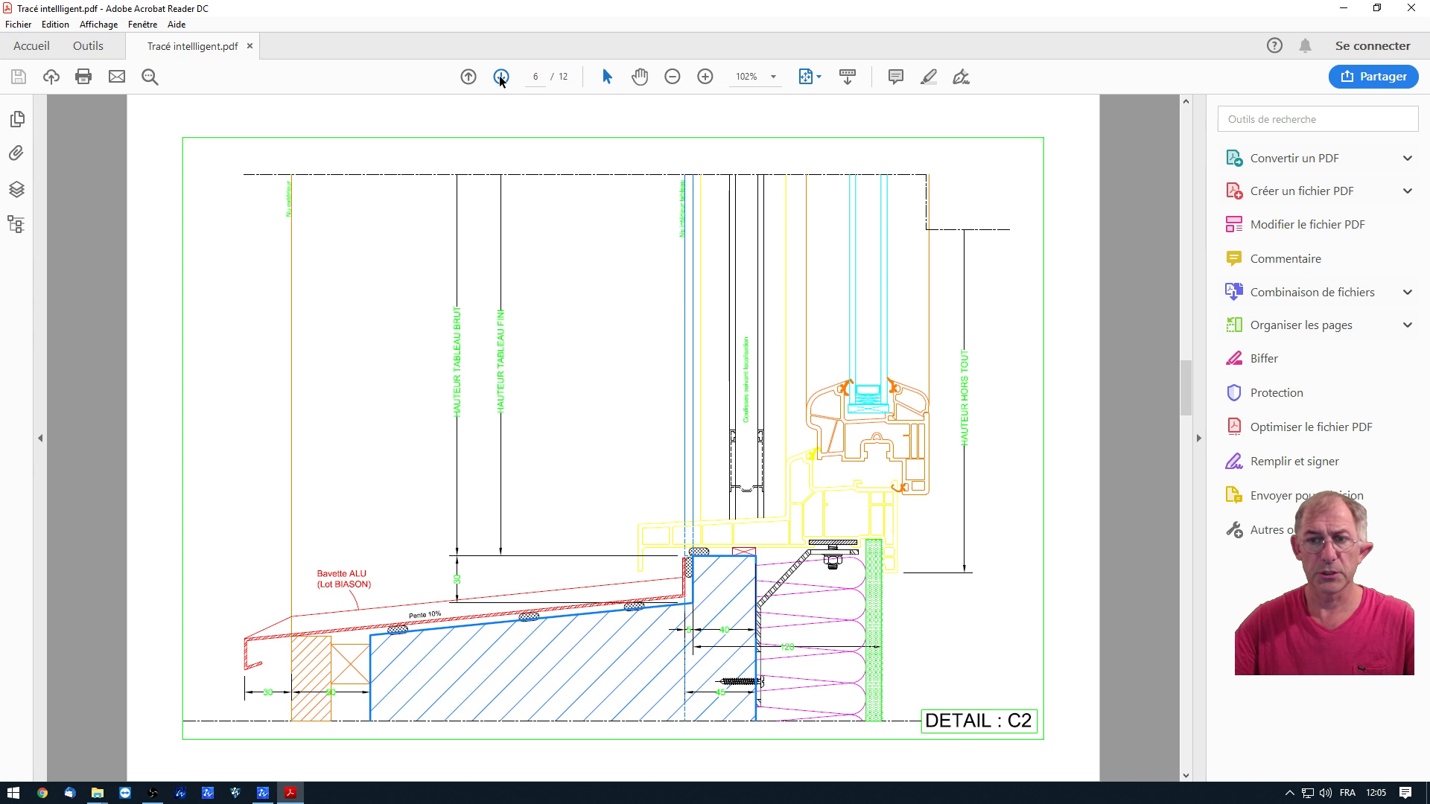
left_click(501, 77)
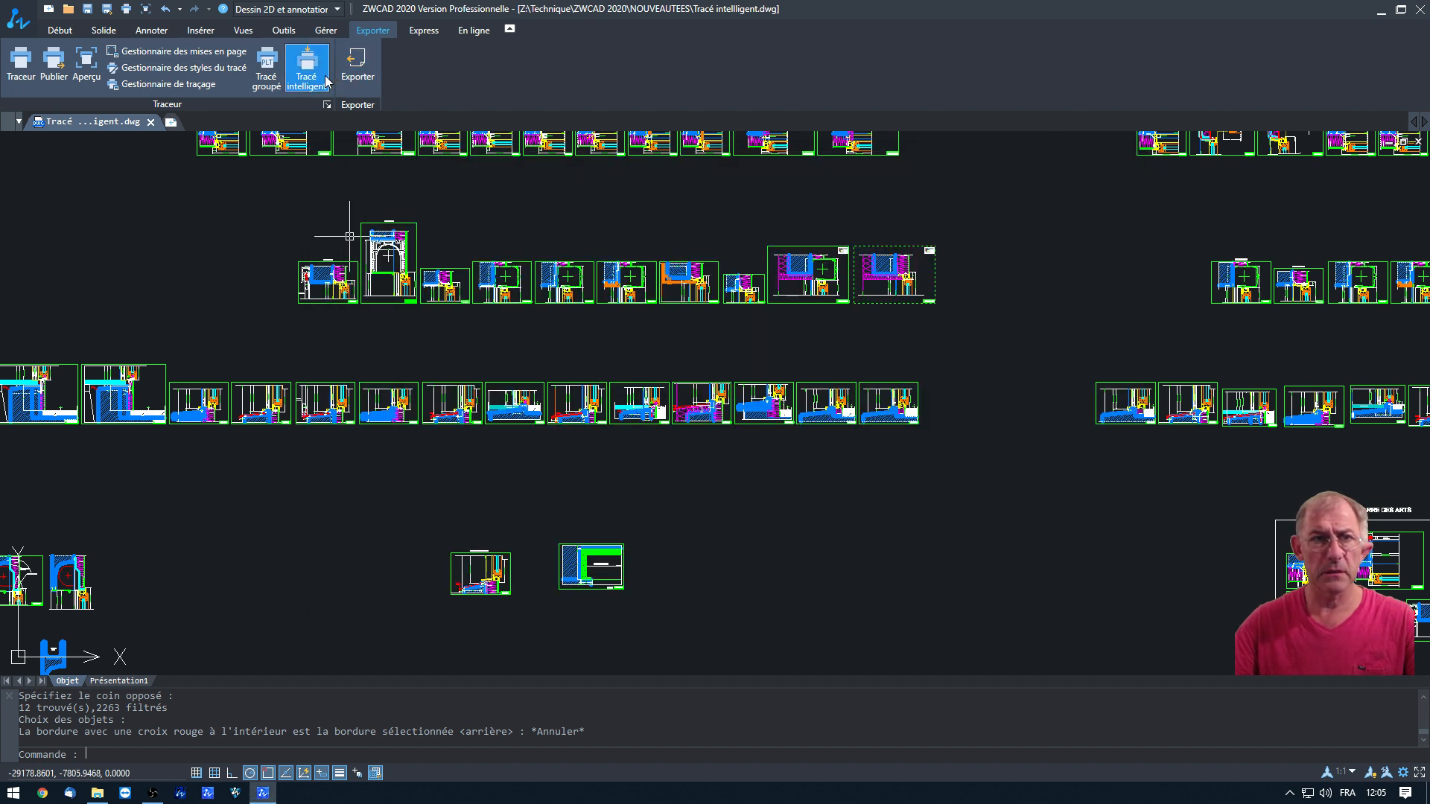
- Start a new Tracé intelligent plot with the output type set to separate DWG files (Dwg séparés)
left_click(321, 71)
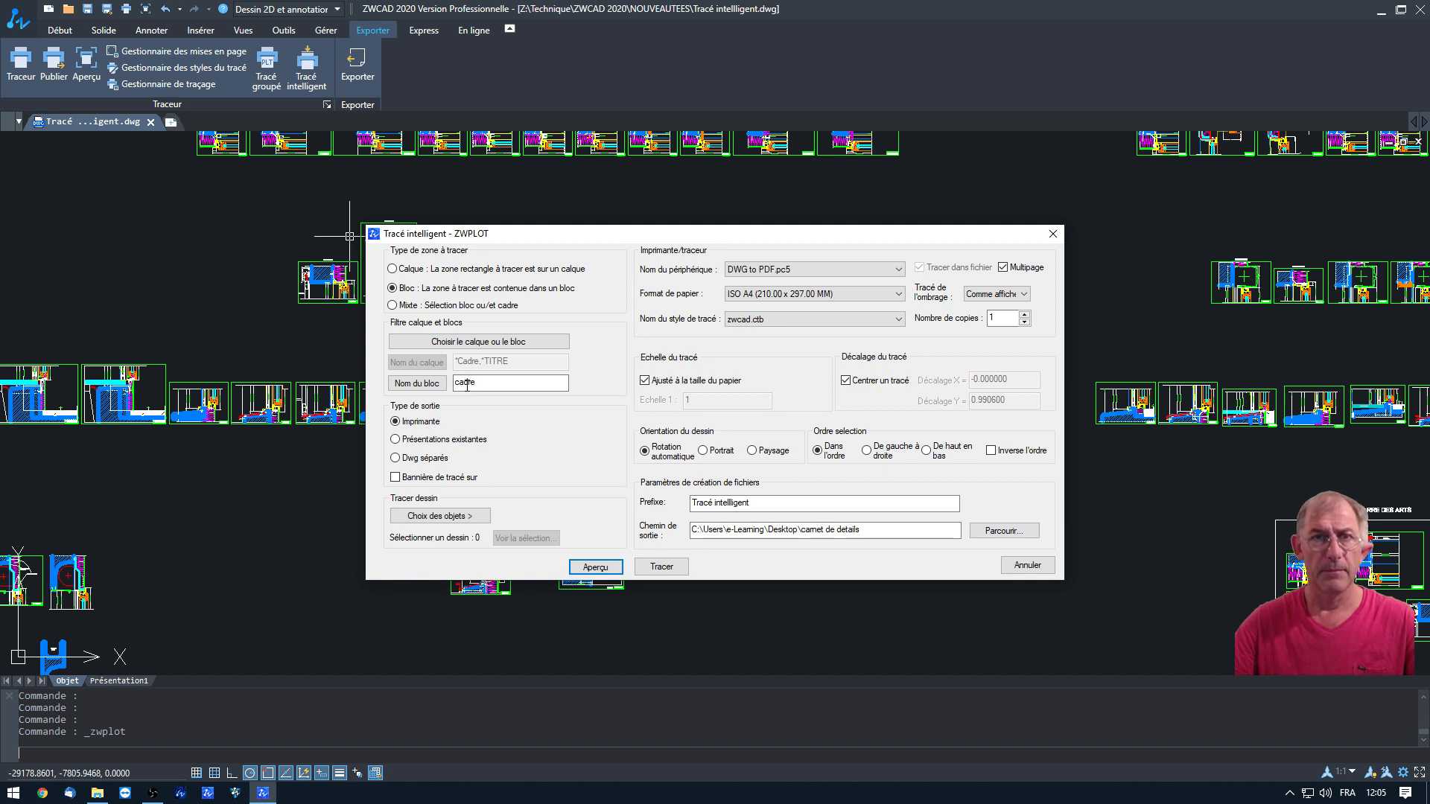
left_click_drag(624, 239, 478, 452)
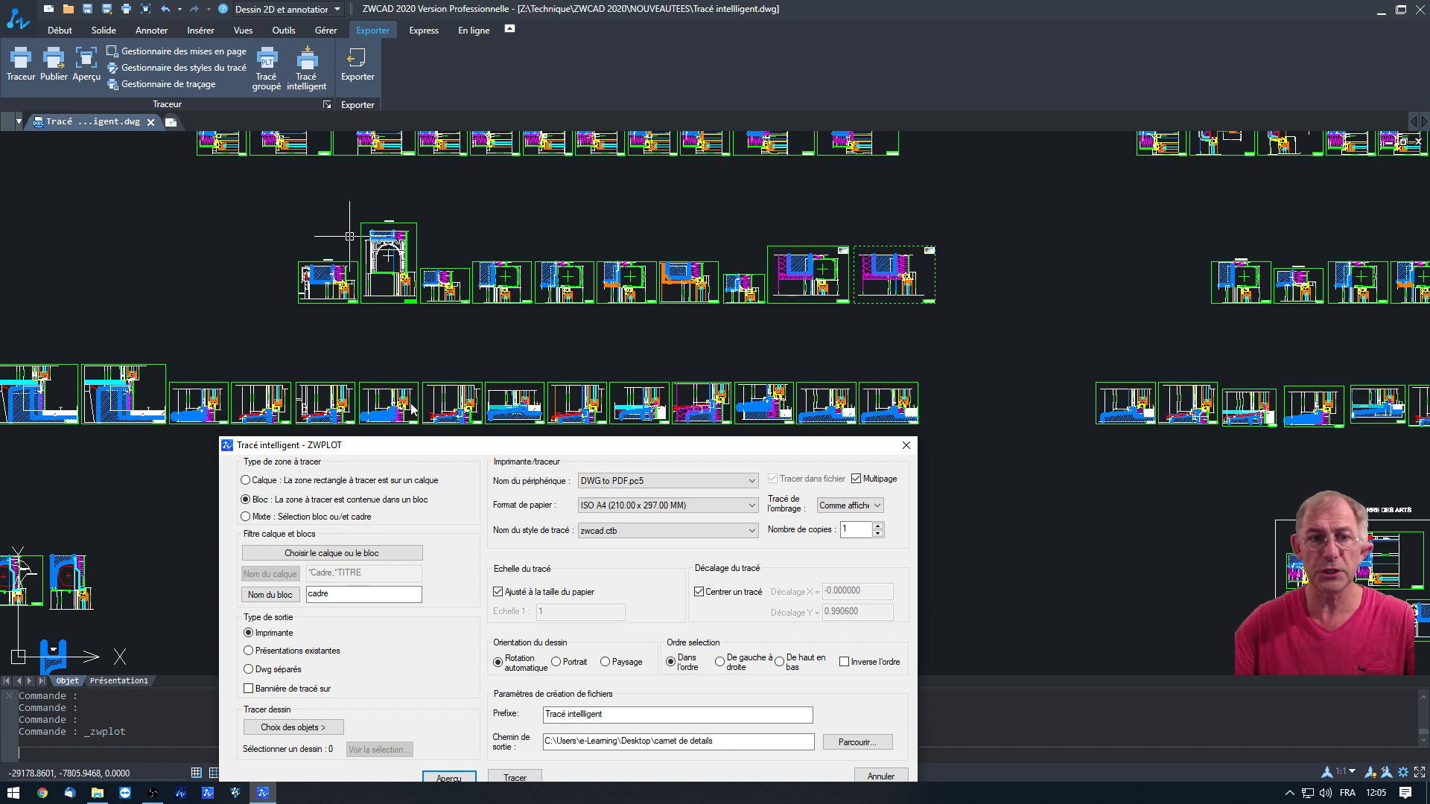
left_click_drag(791, 454, 777, 235)
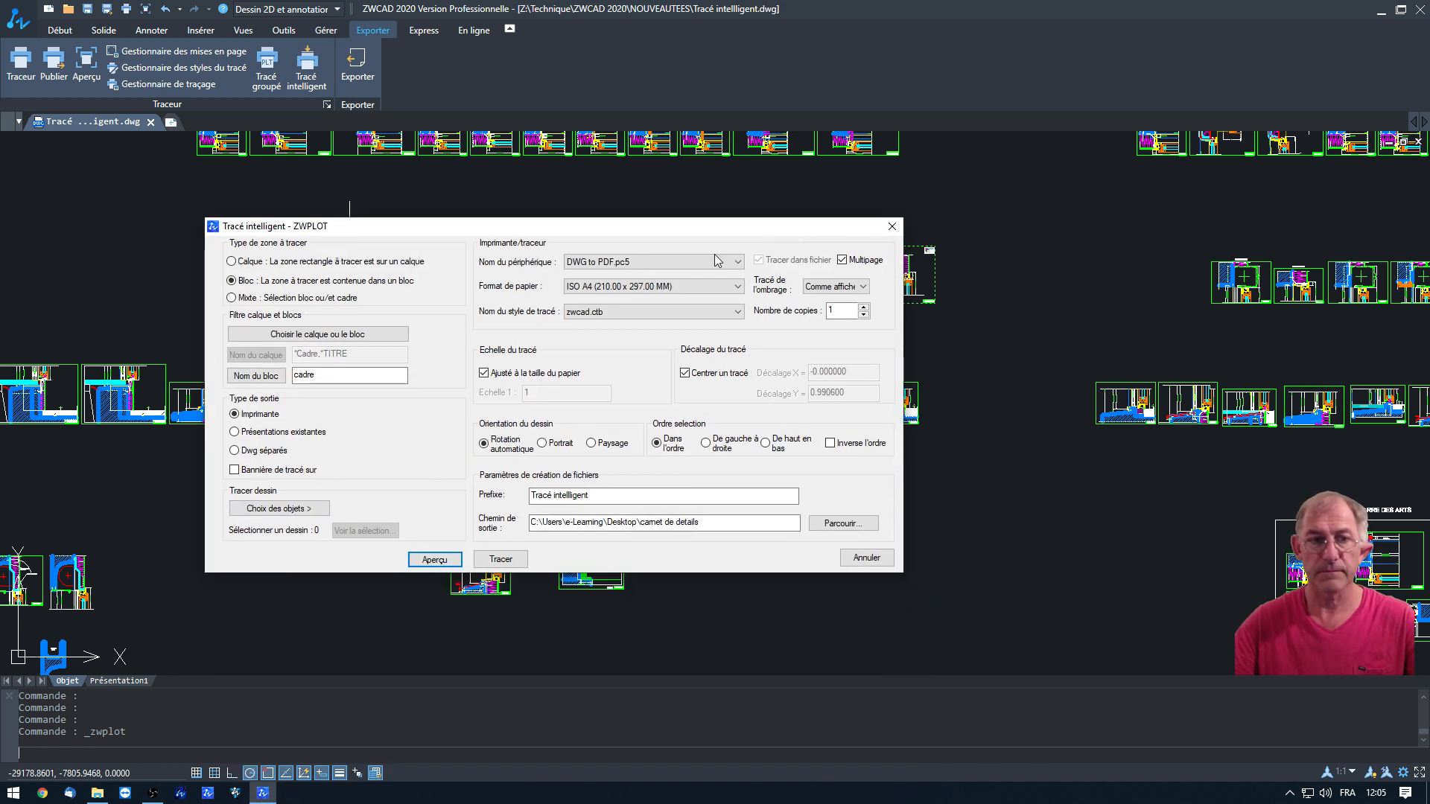
left_click(235, 451)
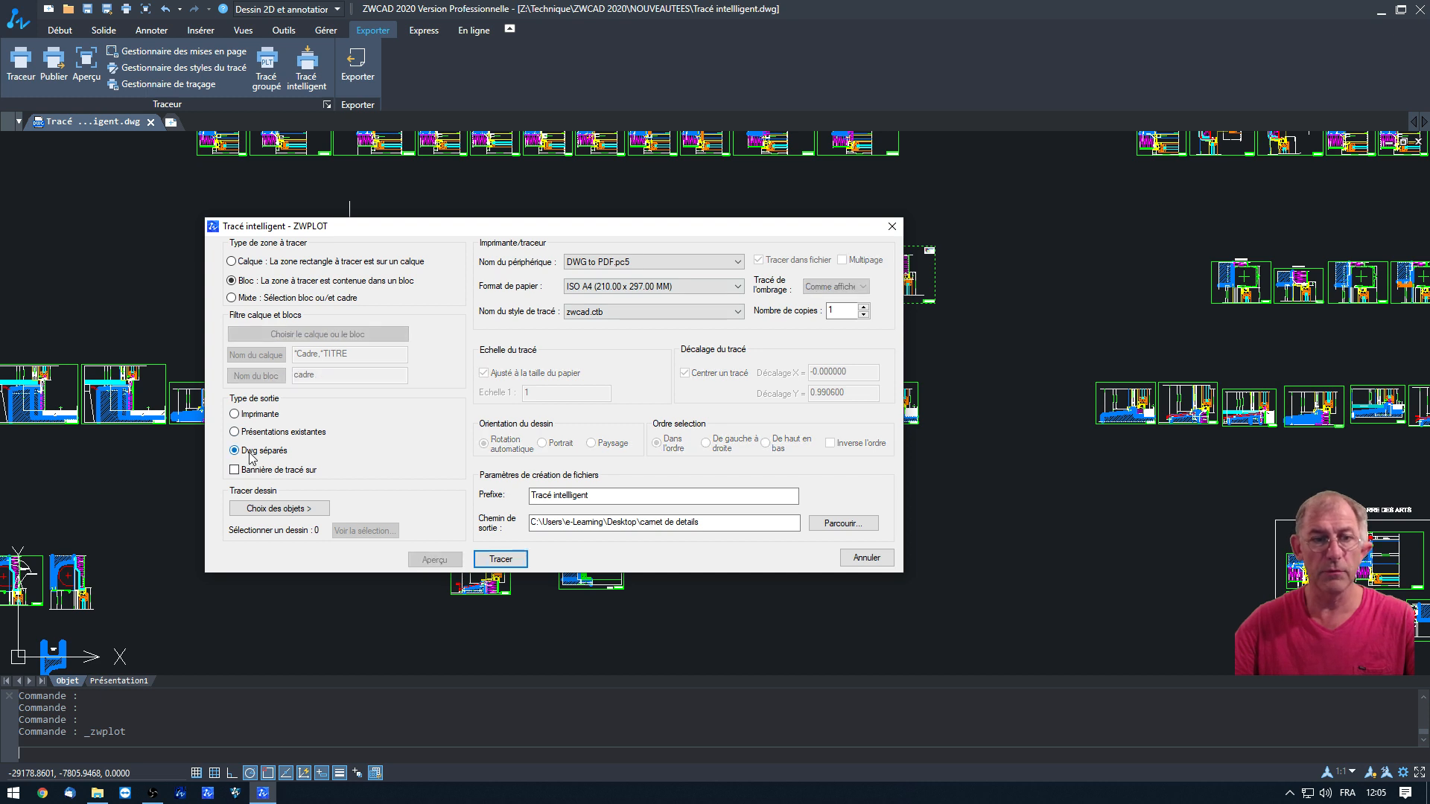
- Choose the row of small detail frames in the middle of the drawing with a selection window and review which frames are marked
left_click(279, 509)
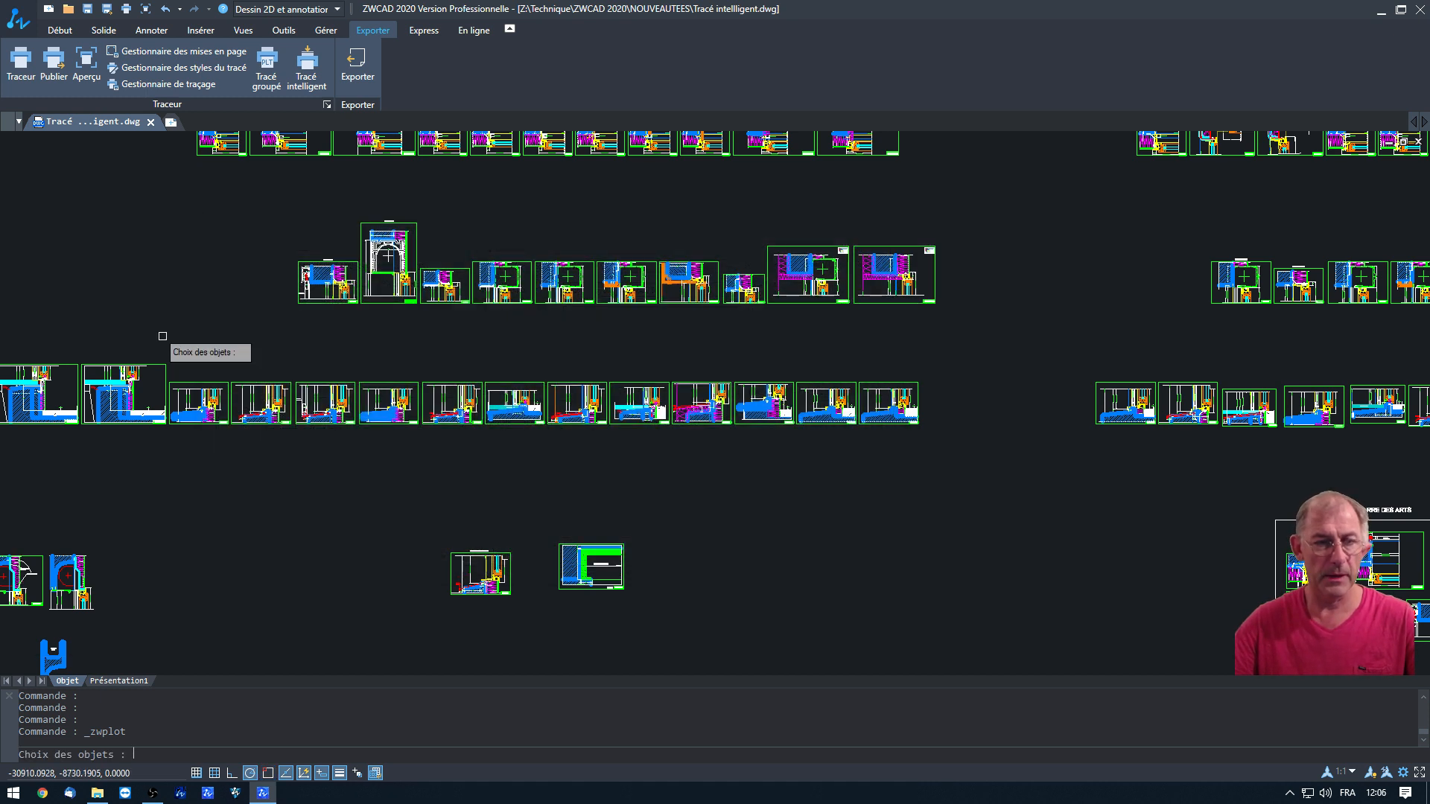
left_click(98, 268)
left_click(742, 451)
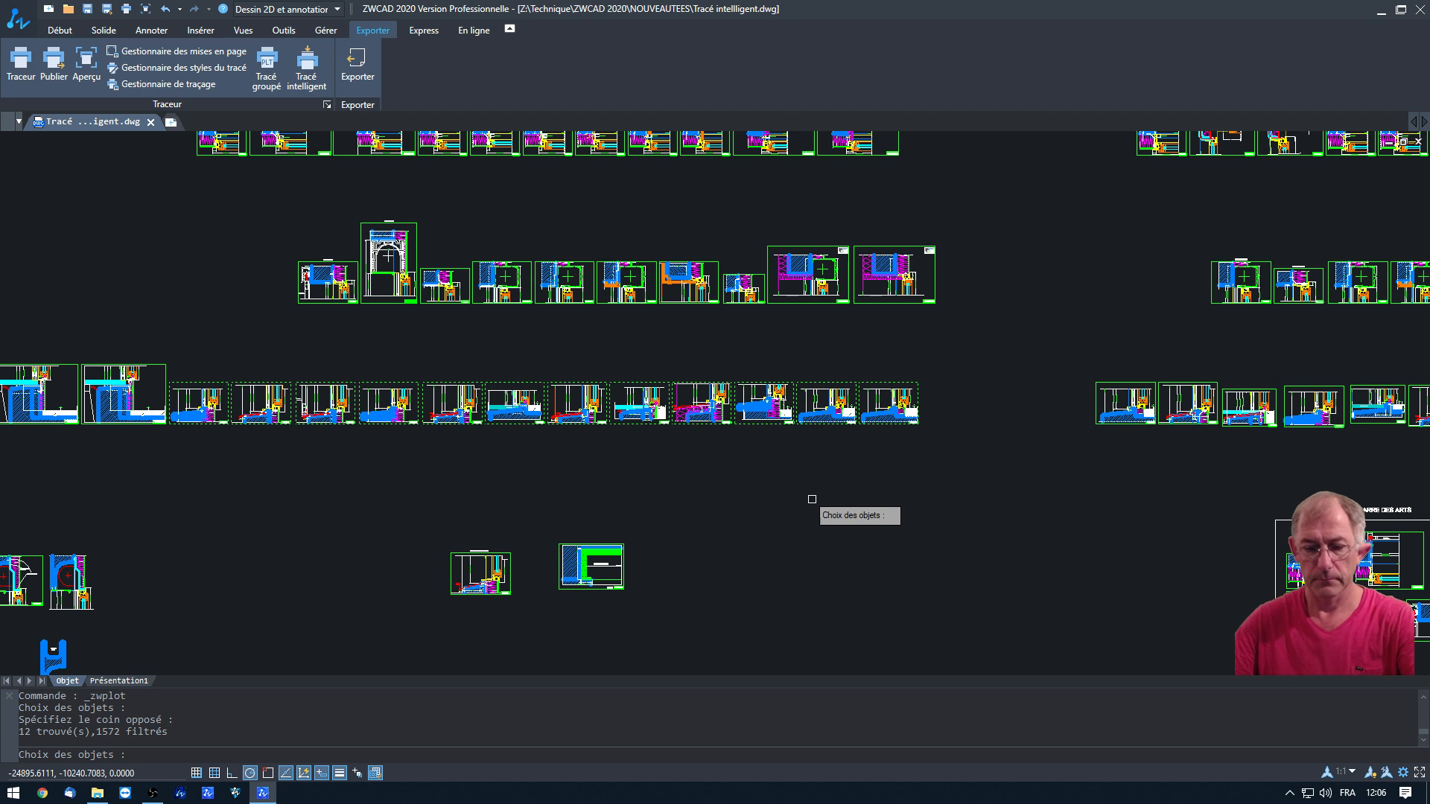
key("Return")
left_click(360, 531)
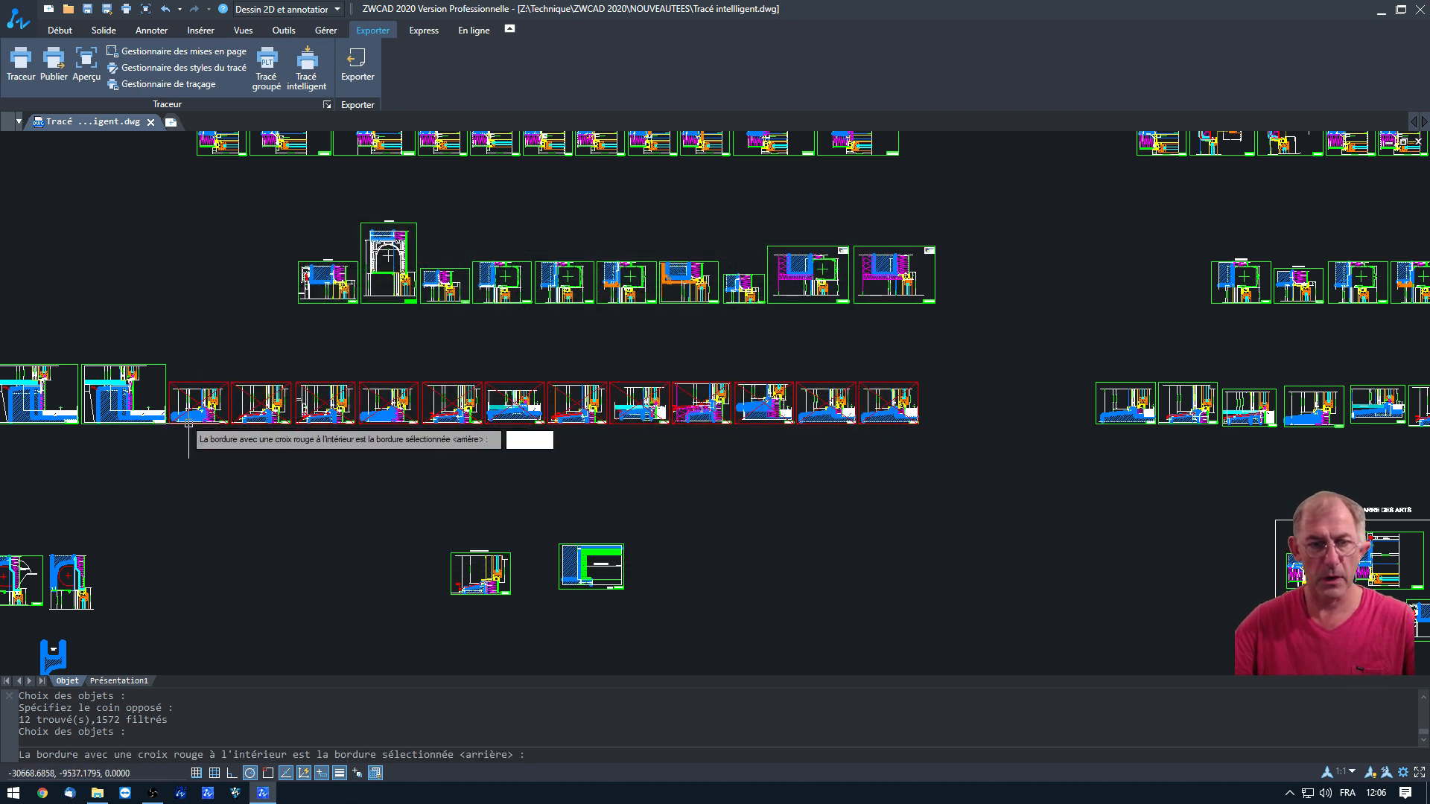
key("Escape")
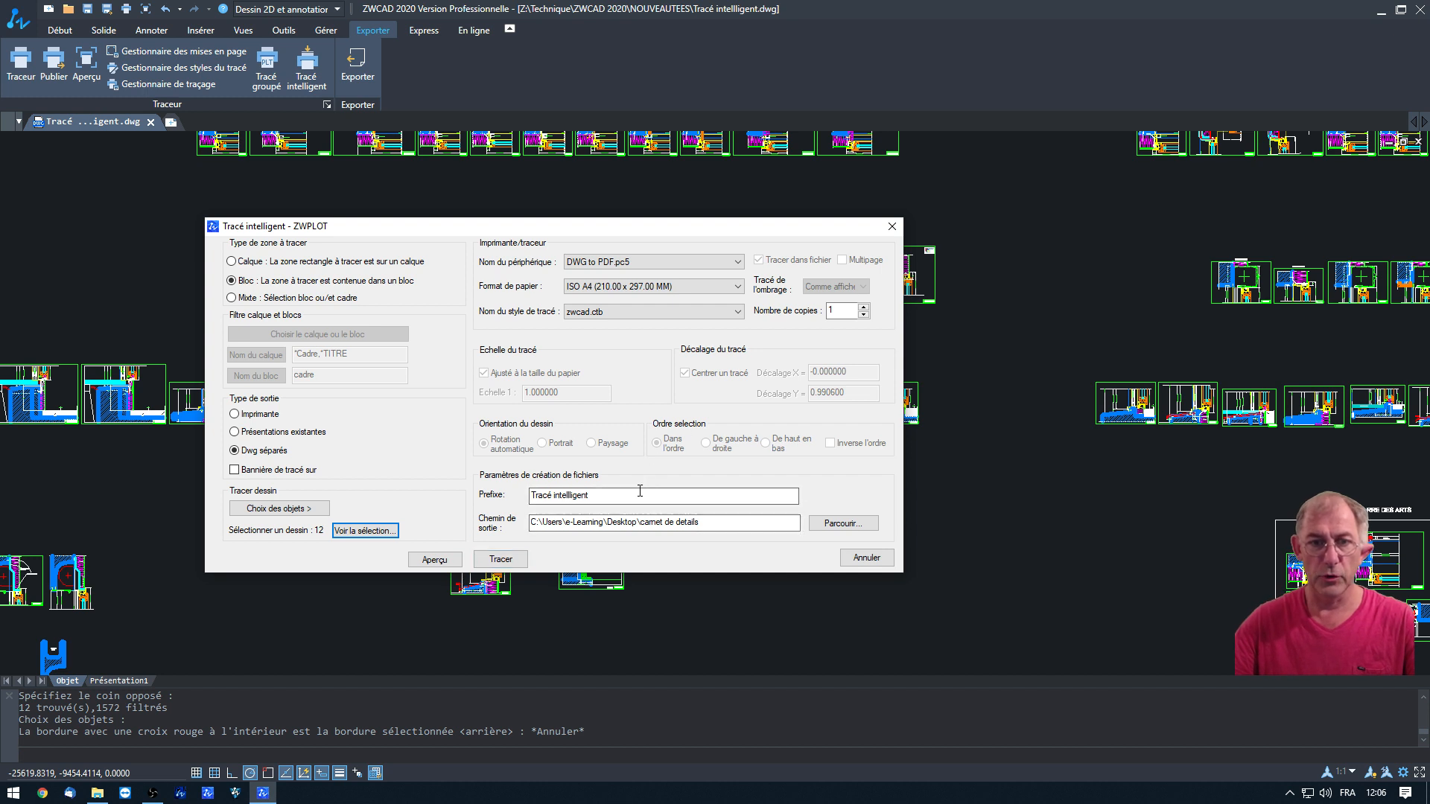
- Set the output file prefix to export and generate the separate DWG files in the carnet de details folder
left_click(607, 497)
key("Tab")
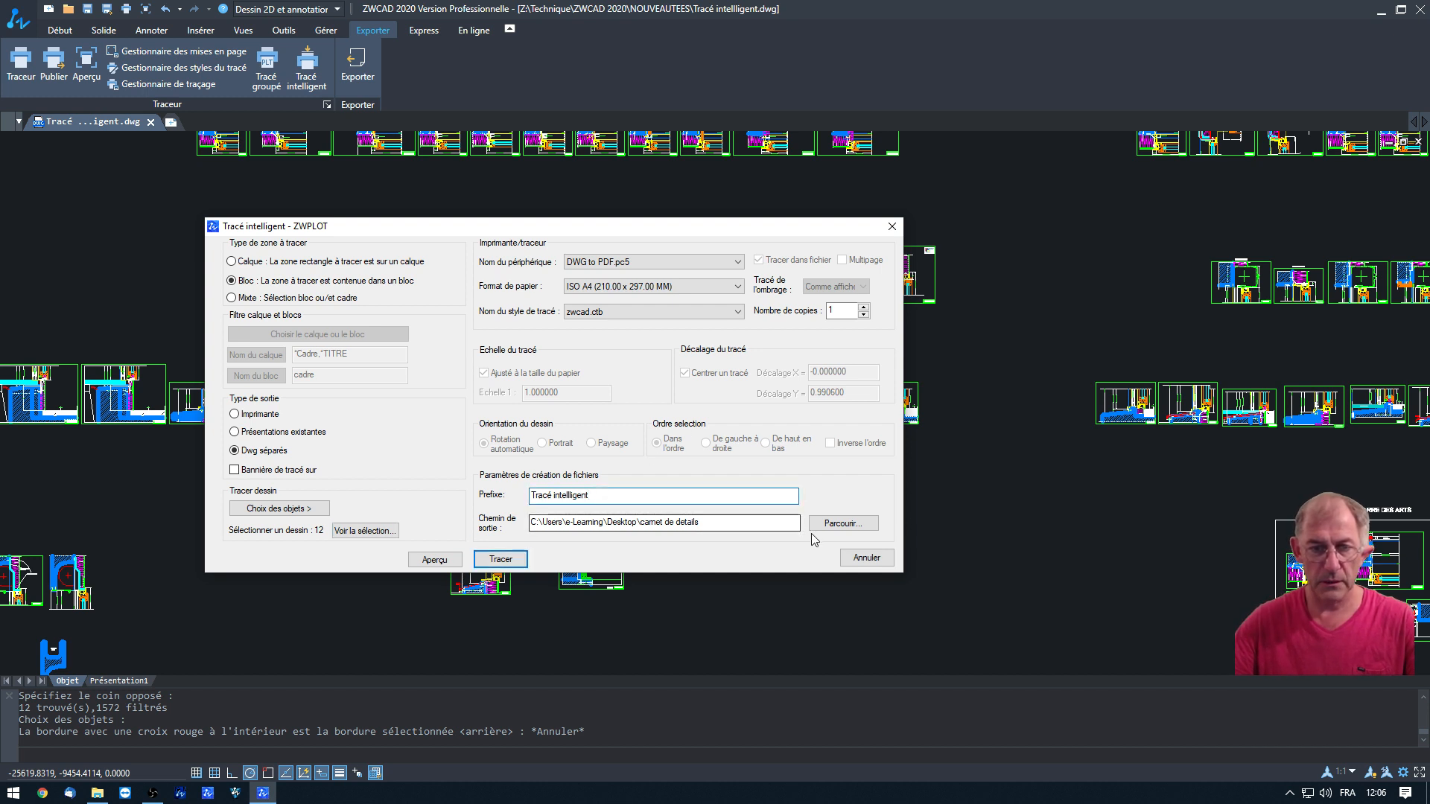
left_click_drag(612, 494, 486, 494)
type("export")
key("BackSpace")
type("rt")
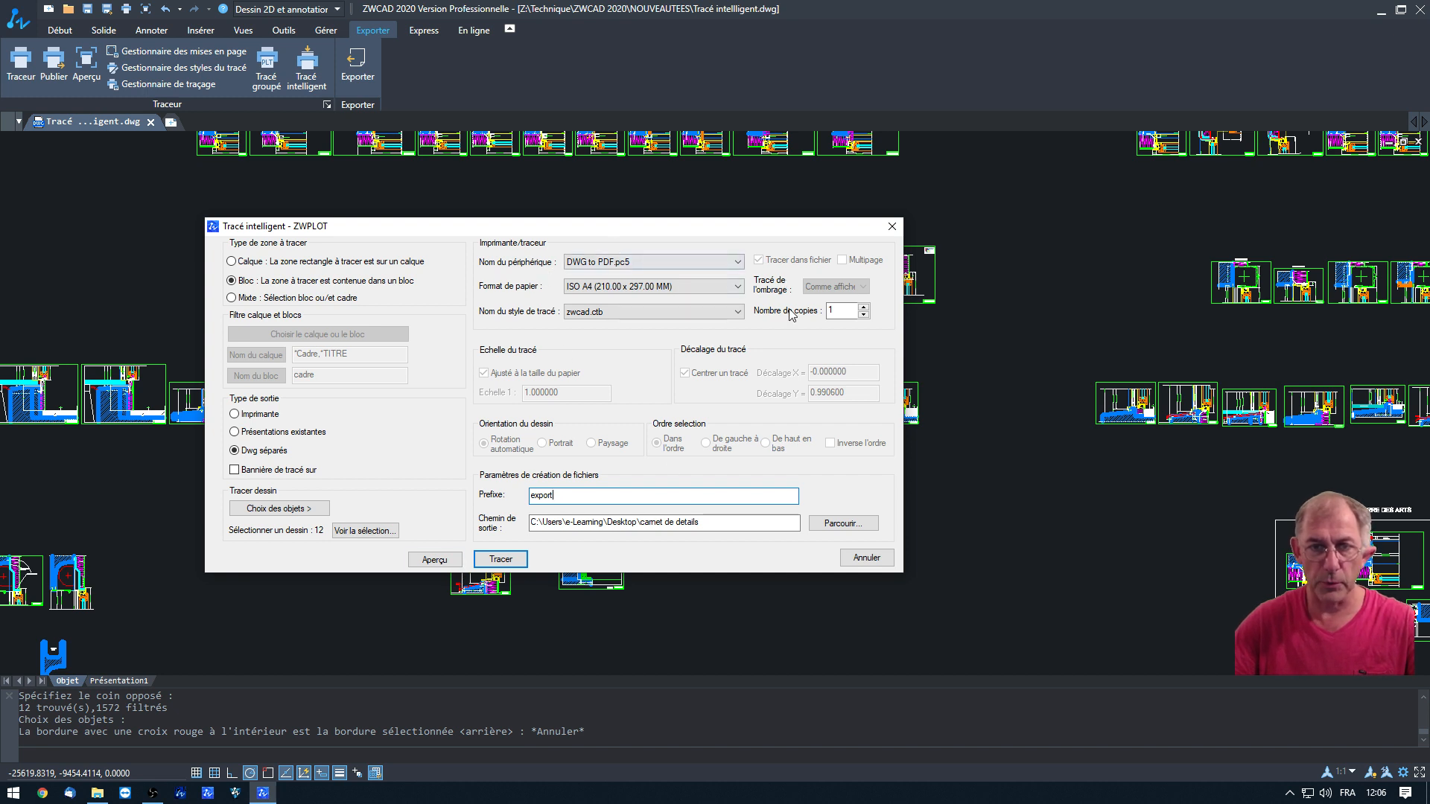
left_click(499, 560)
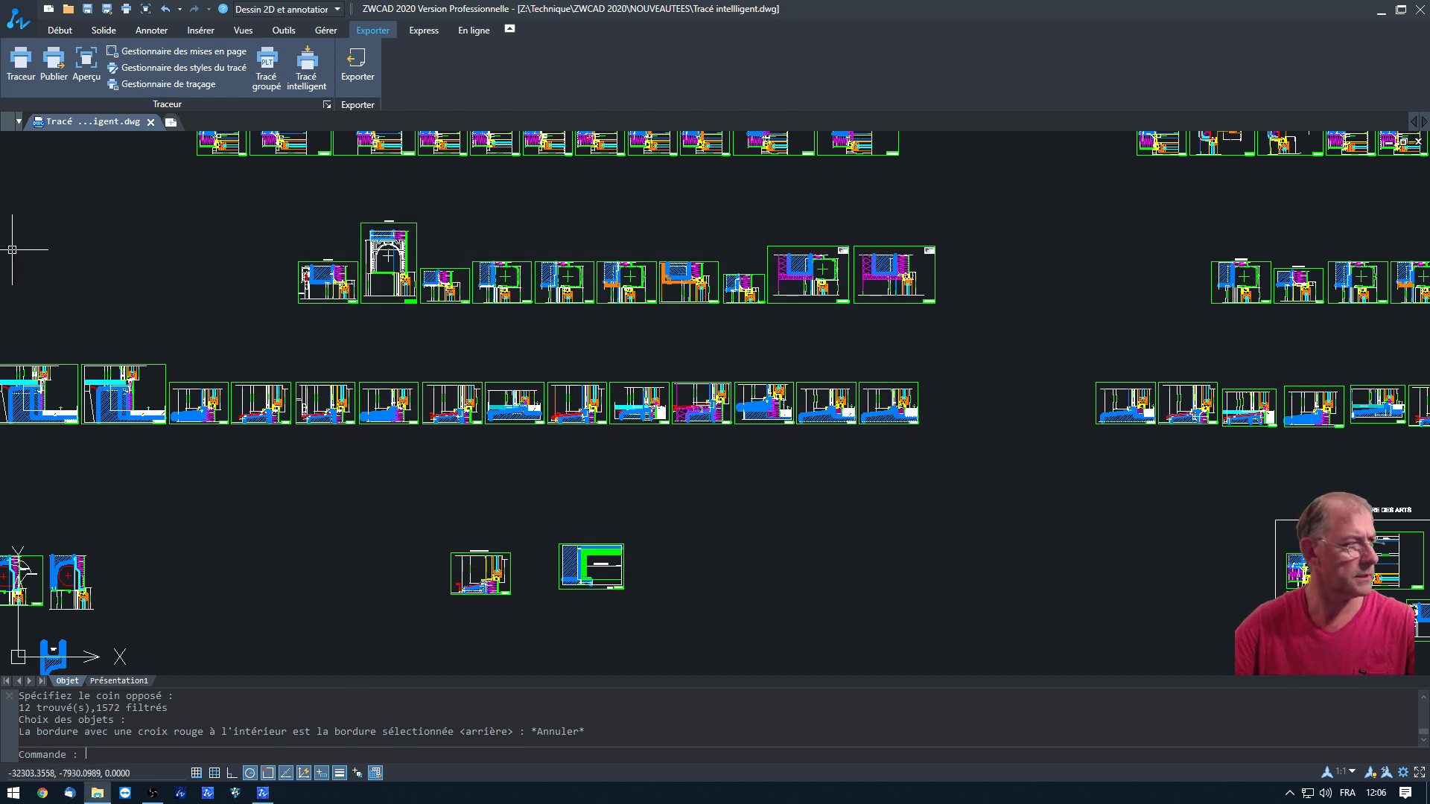
- Open export1.dwg and export9.dwg from the carnet de details folder to check the exported detail drawings
left_click_drag(0, 137, 759, 121)
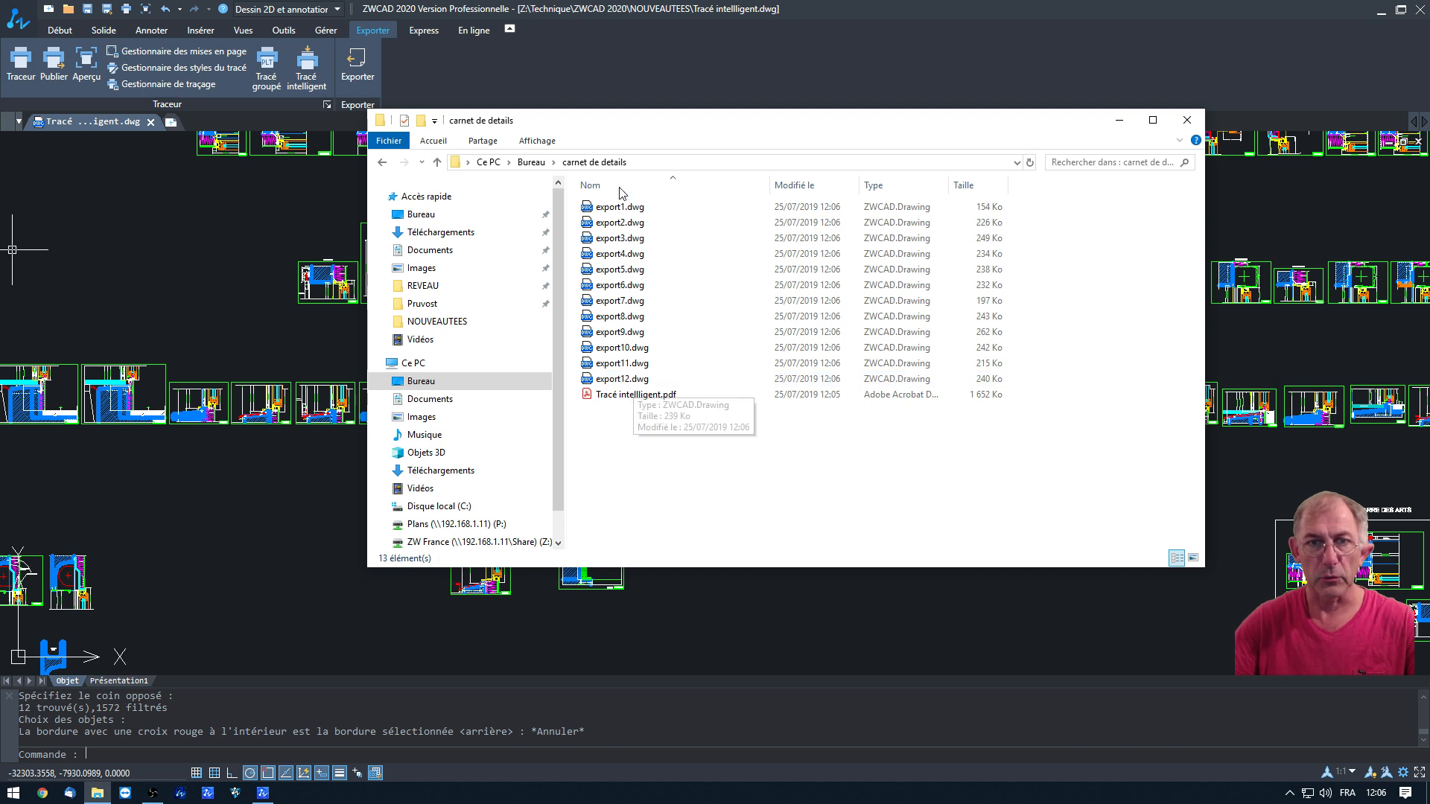
double_click(612, 208)
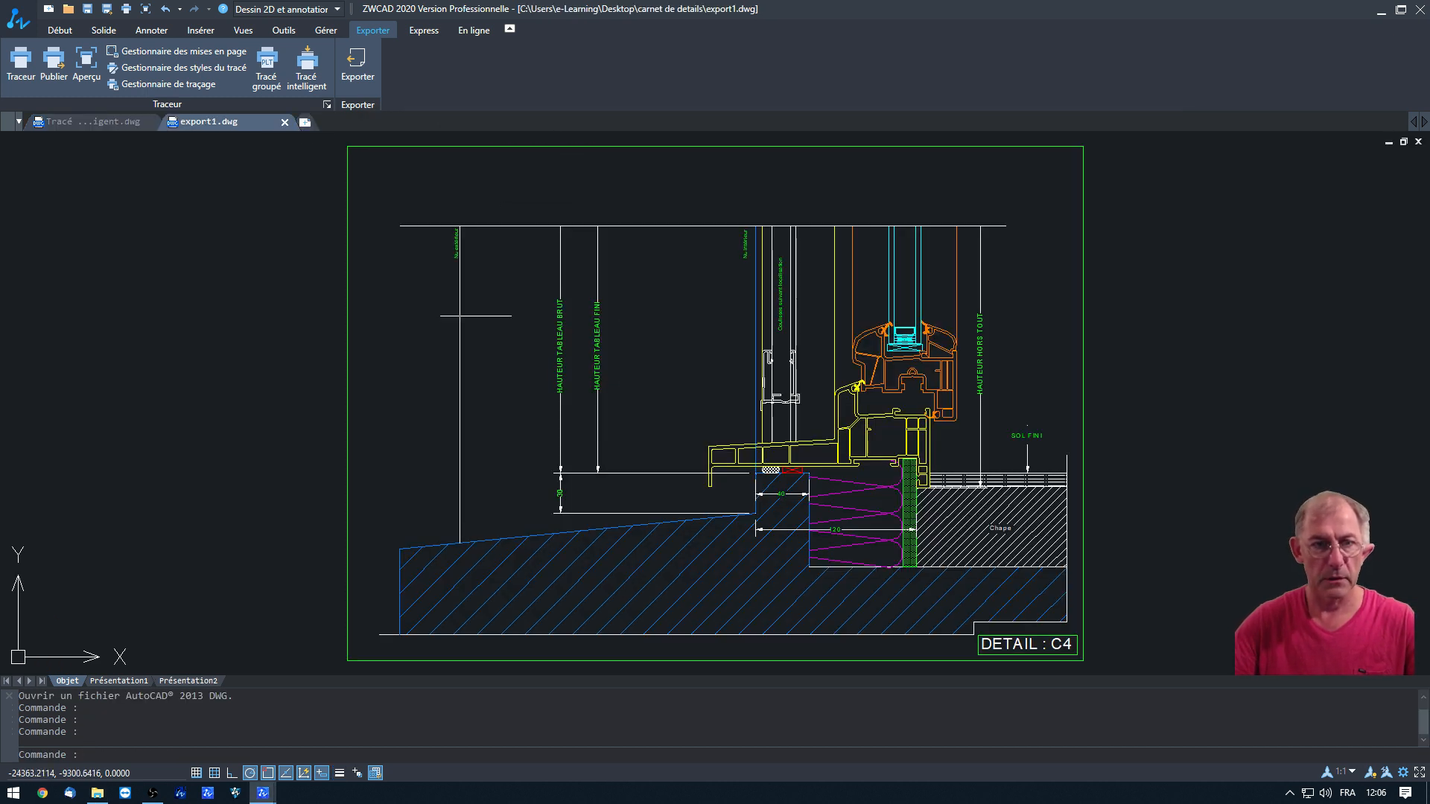
left_click(91, 793)
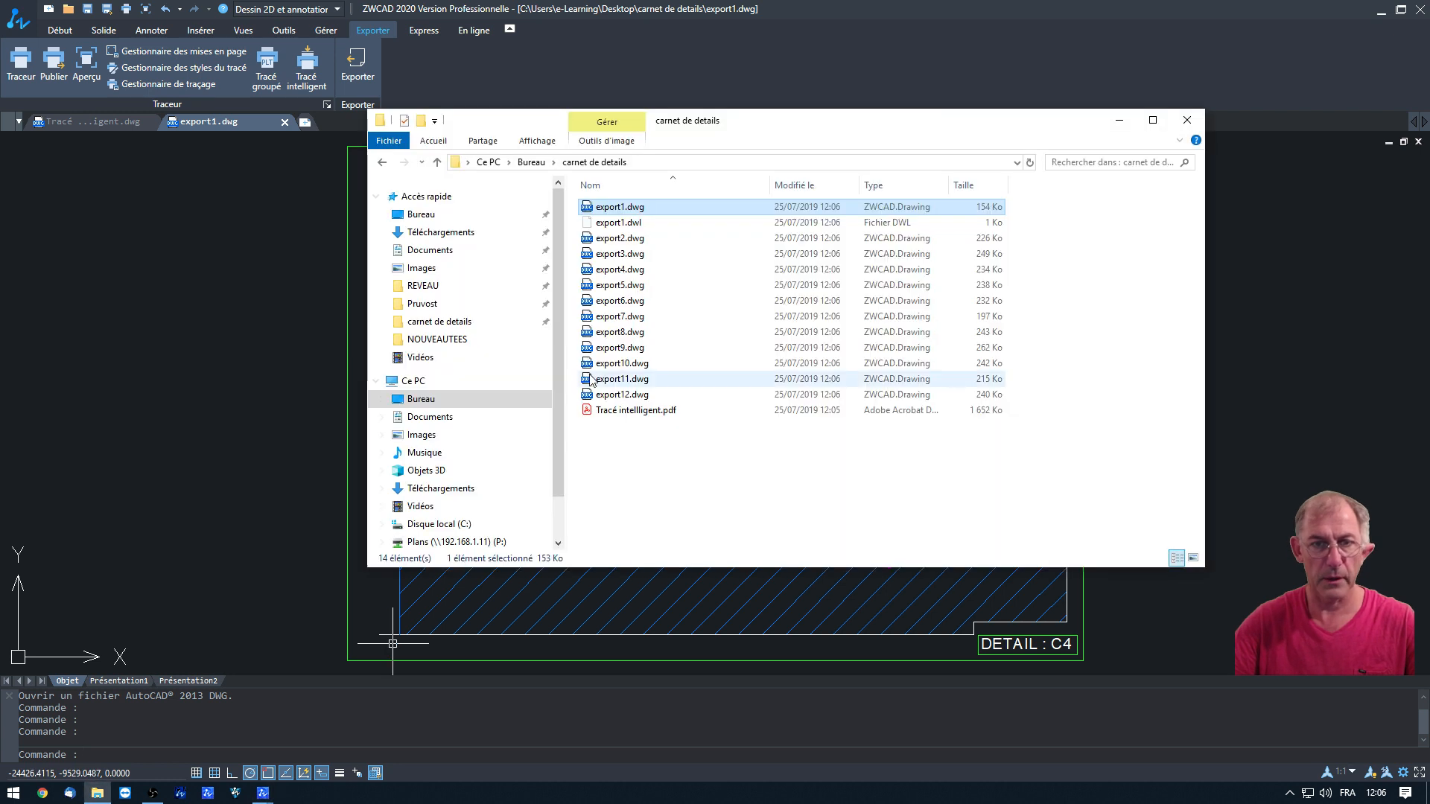
double_click(626, 356)
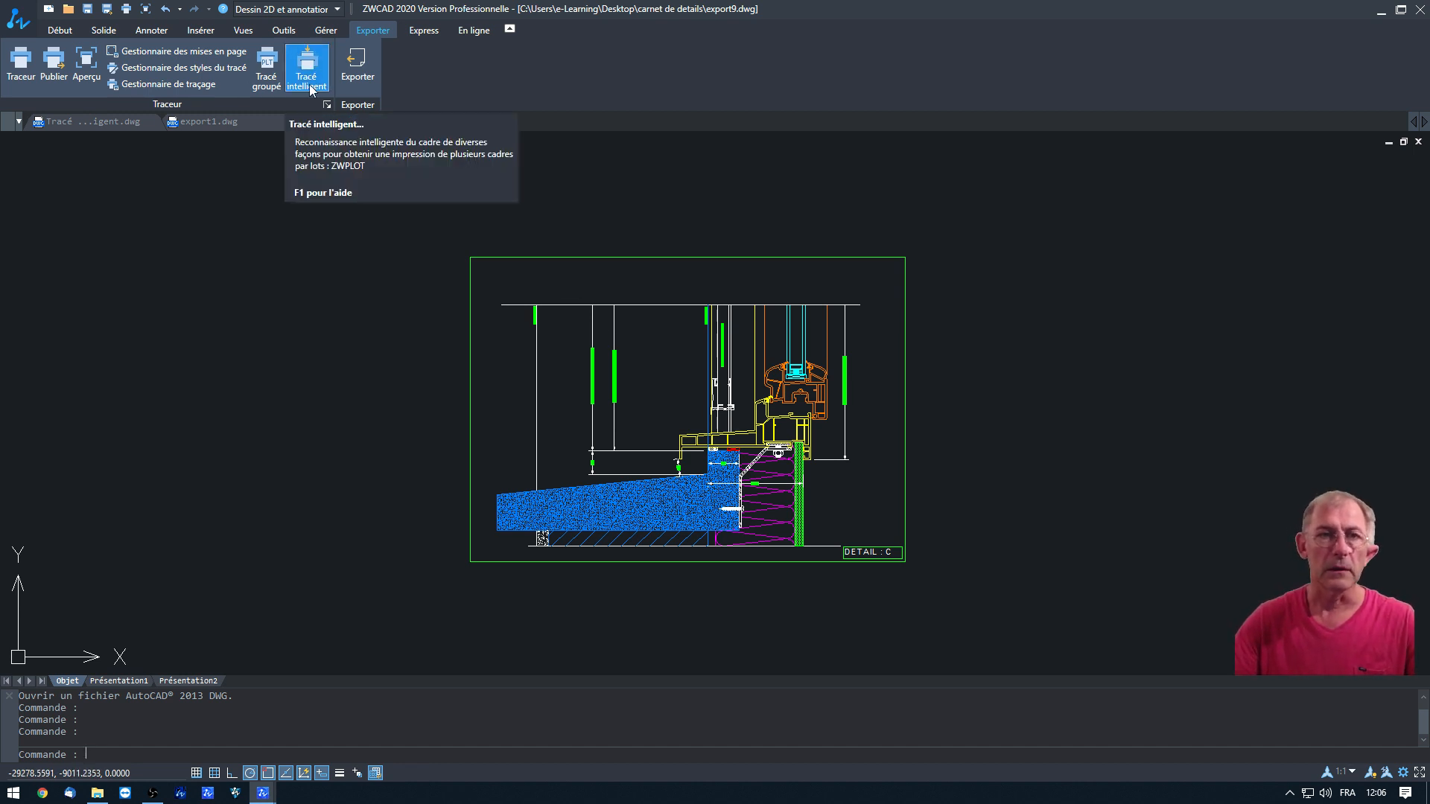
middle_click_drag(436, 283, 346, 281)
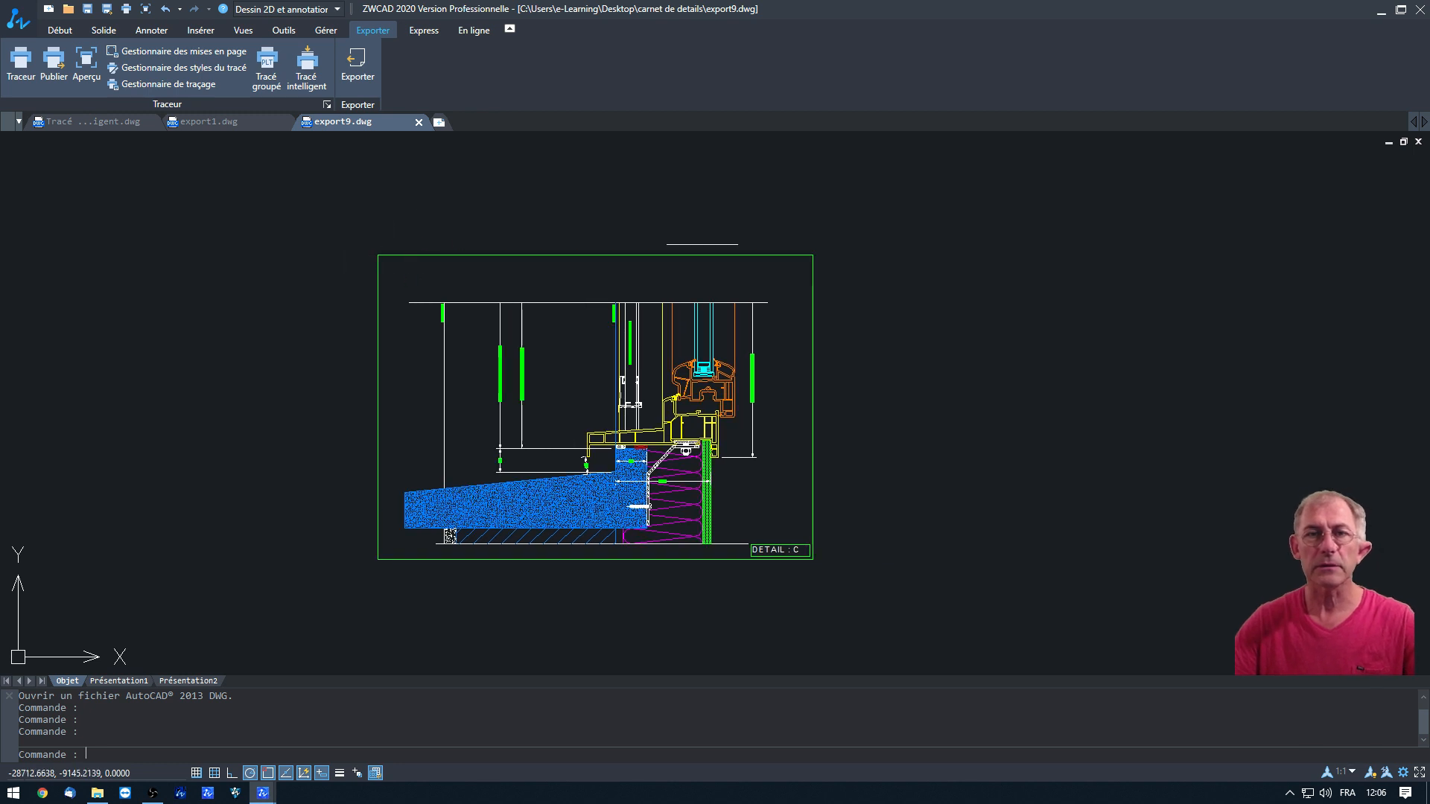